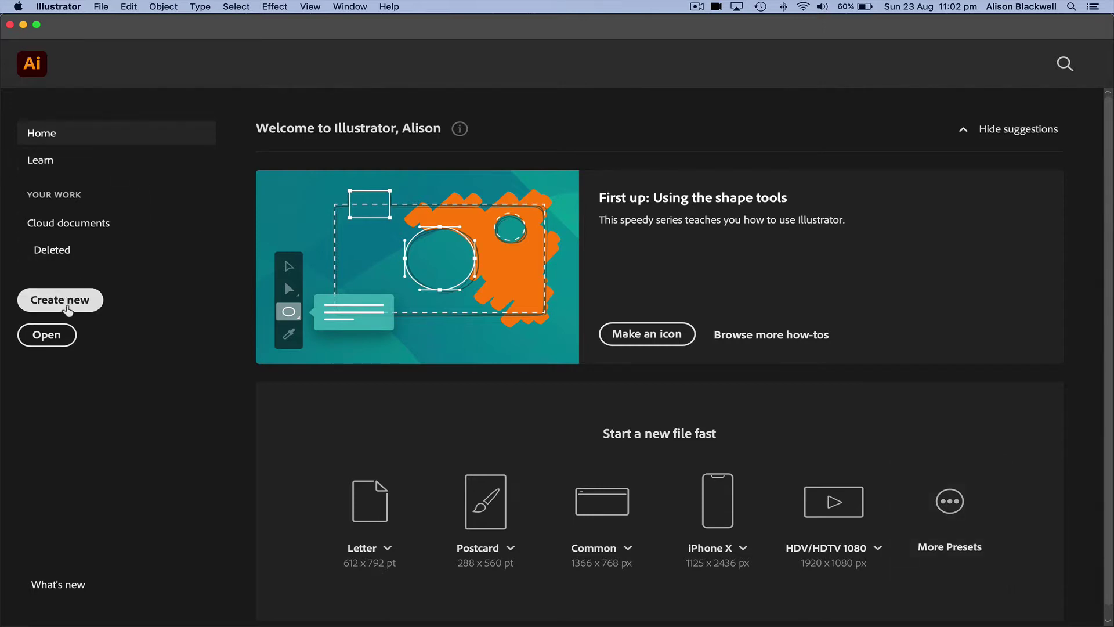
# - Create a new A4 print document in landscape, set to millimetres (297 × 210 mm)
pyautogui.click(67, 304)
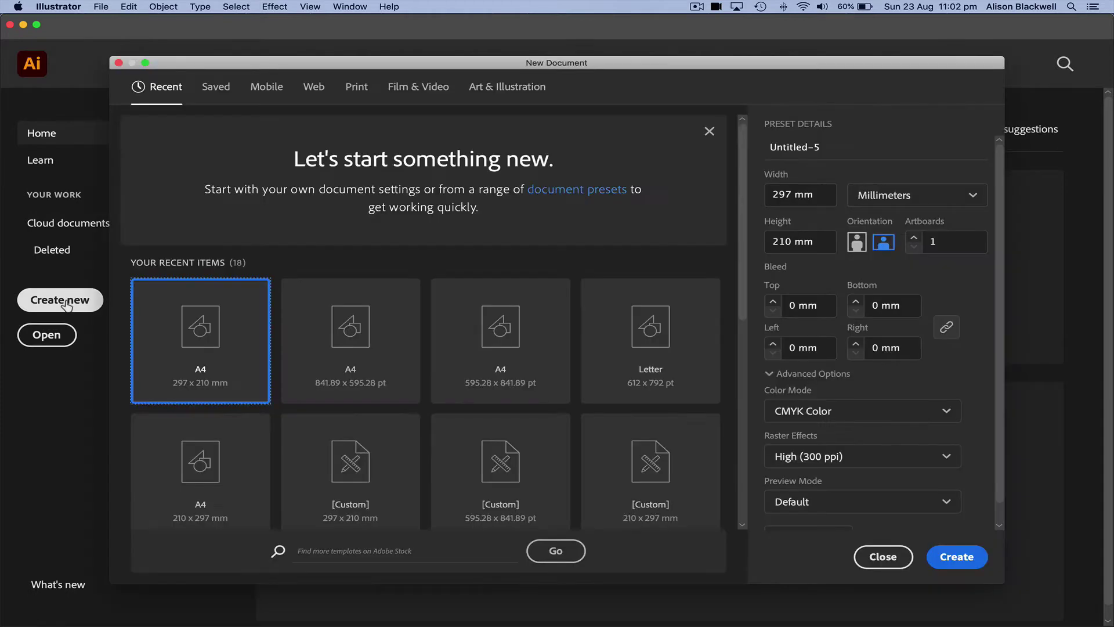
pyautogui.click(356, 87)
pyautogui.click(345, 231)
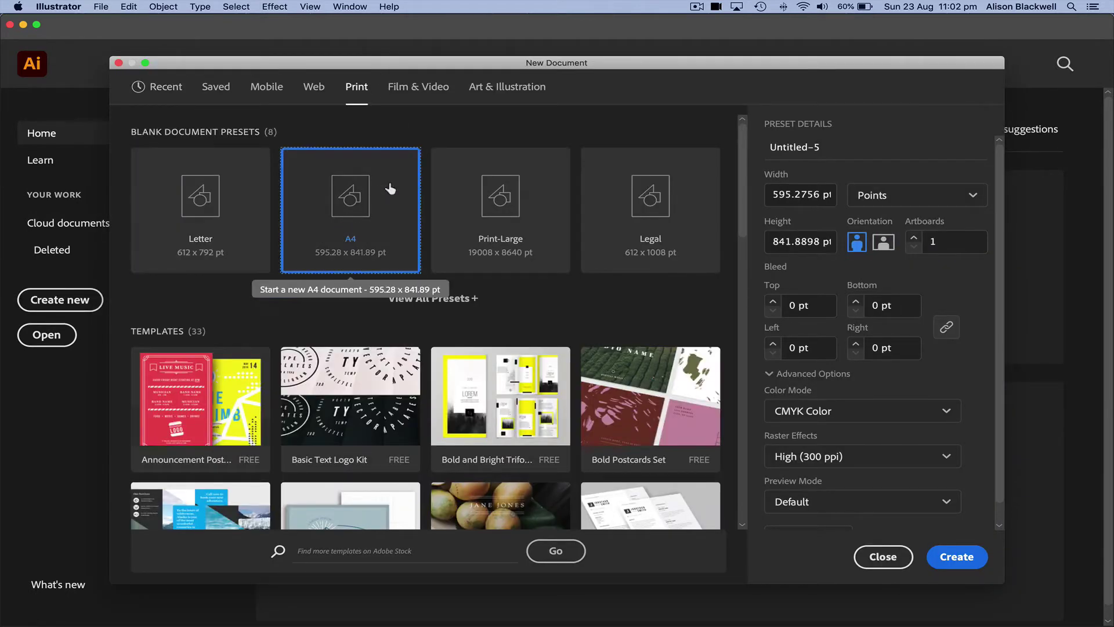
pyautogui.click(884, 243)
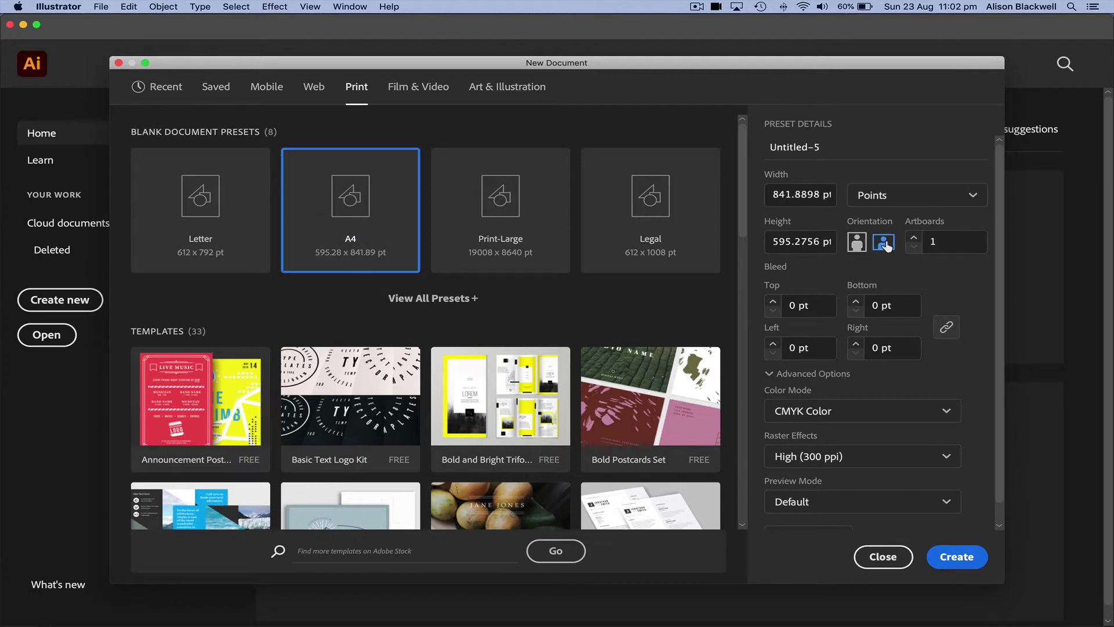
pyautogui.click(874, 199)
pyautogui.click(873, 410)
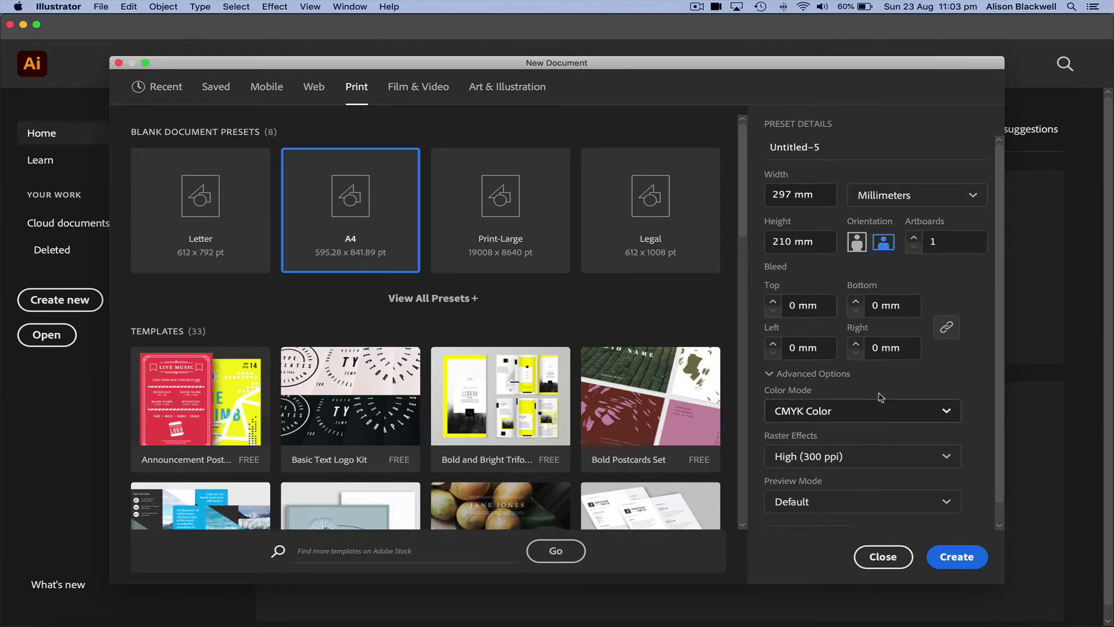
pyautogui.click(957, 557)
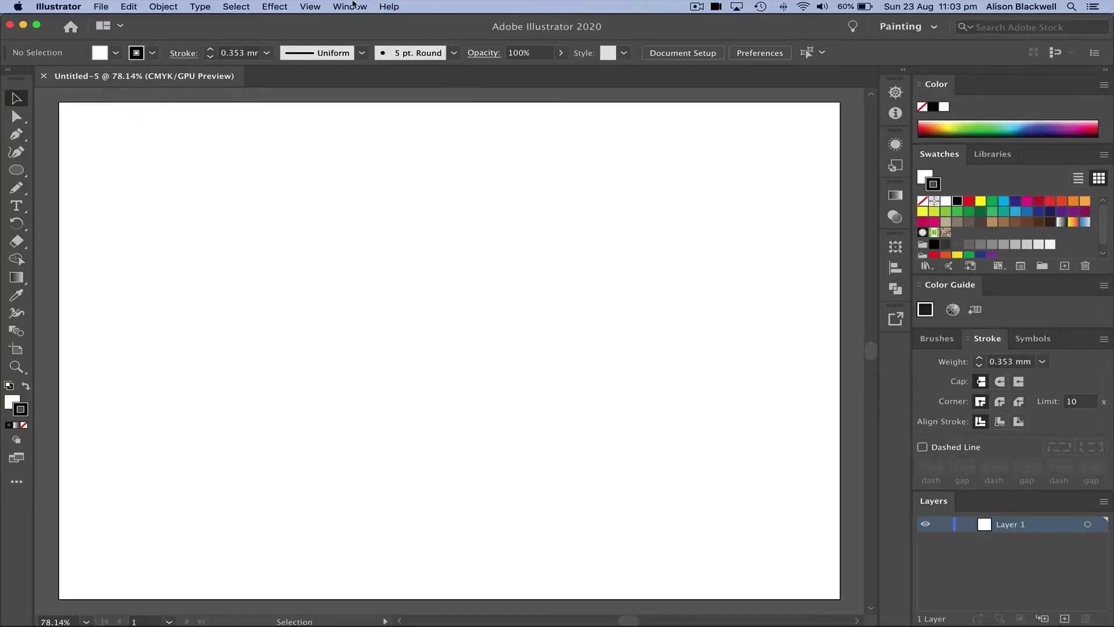
# - Confirm the Painting workspace is active and switch to the Rectangle tool (M)
pyautogui.click(351, 6)
pyautogui.moveTo(374, 68)
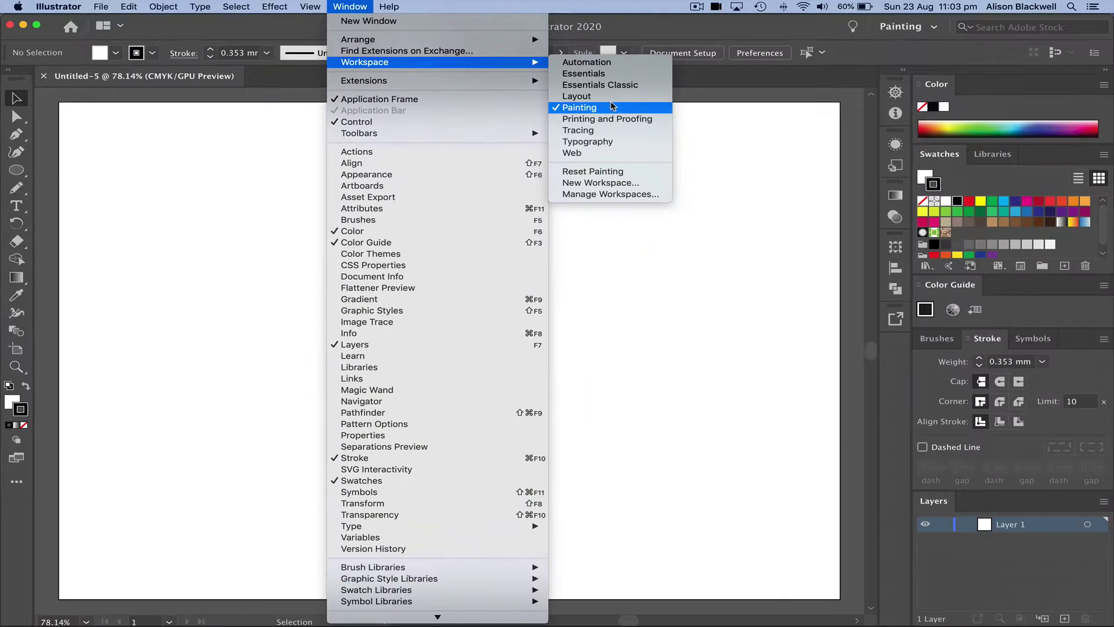
pyautogui.click(611, 102)
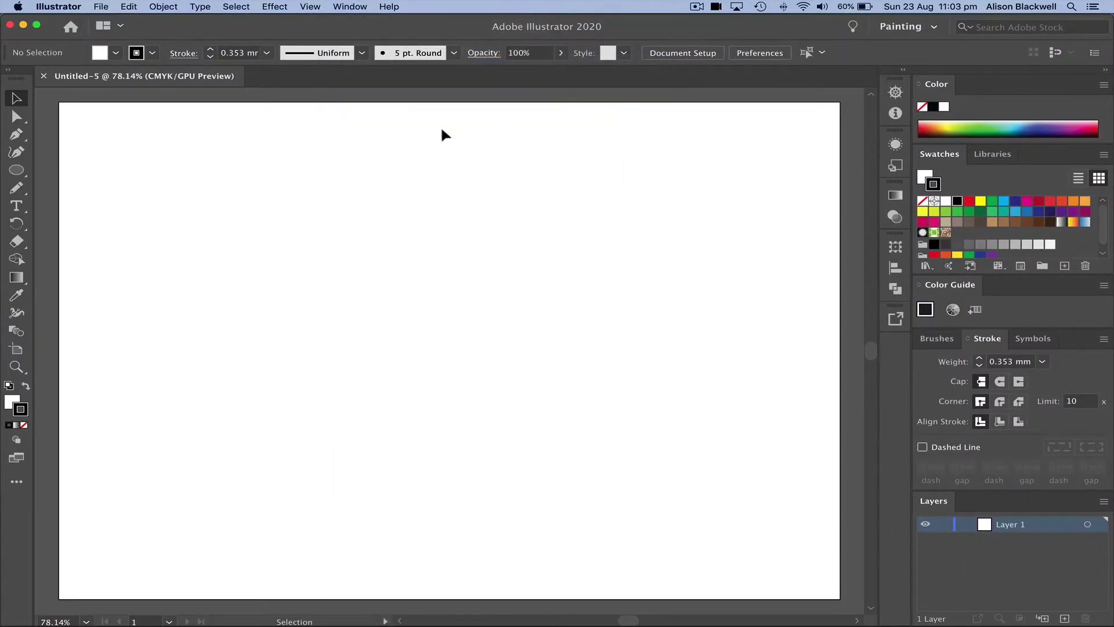
pyautogui.press('m')
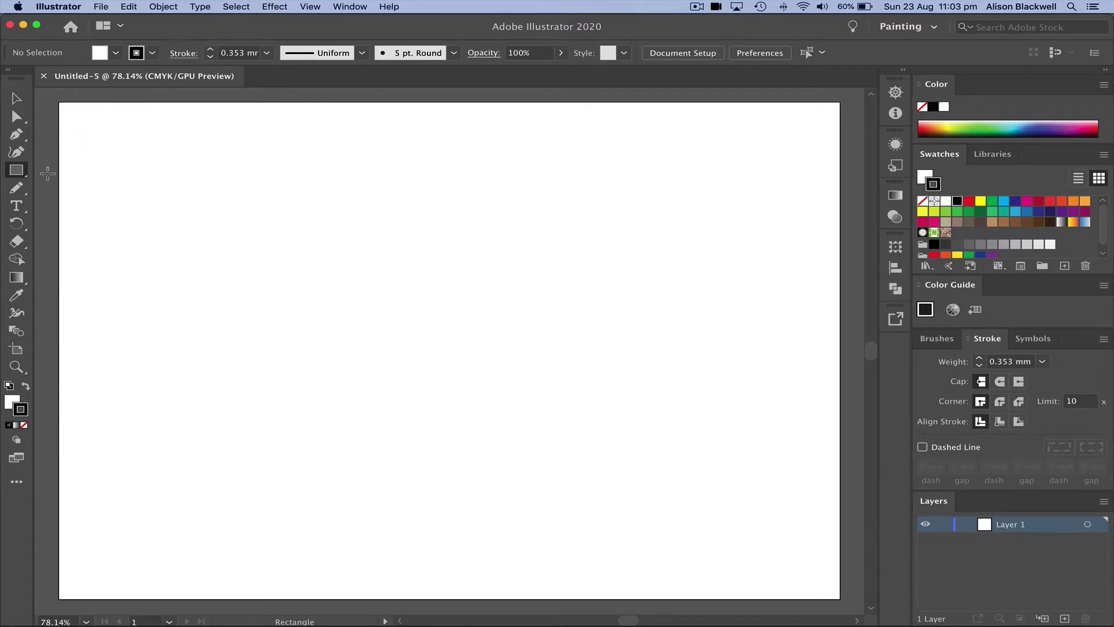
# - Draw an upright face oval left of centre with no stroke and a tan fill
pyautogui.click(17, 172)
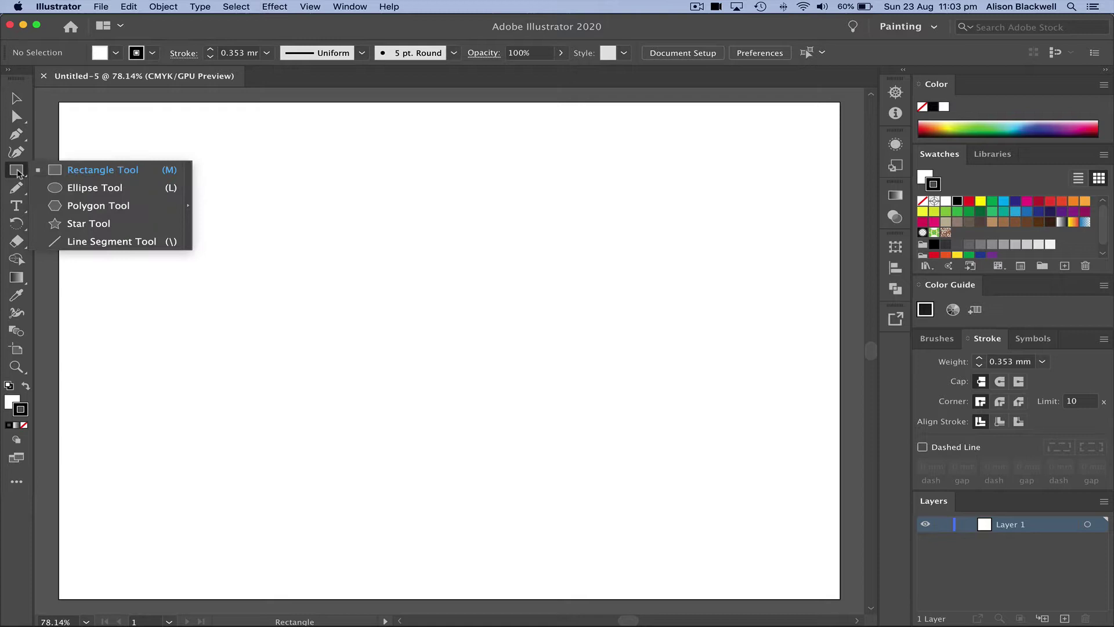
pyautogui.click(96, 188)
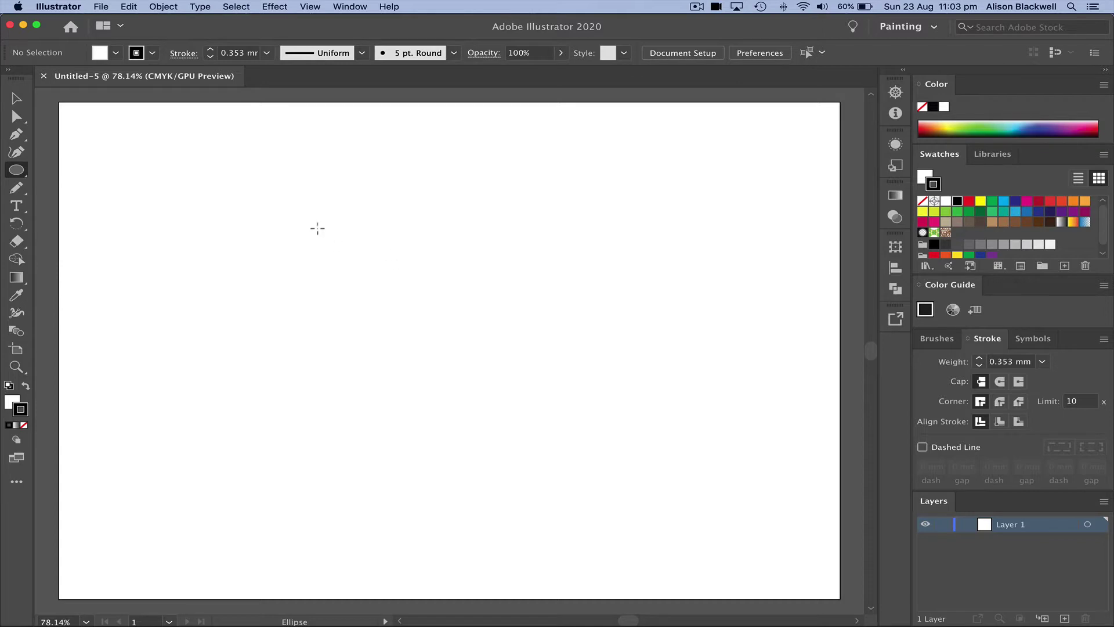
pyautogui.moveTo(300, 216); pyautogui.dragTo(433, 372)
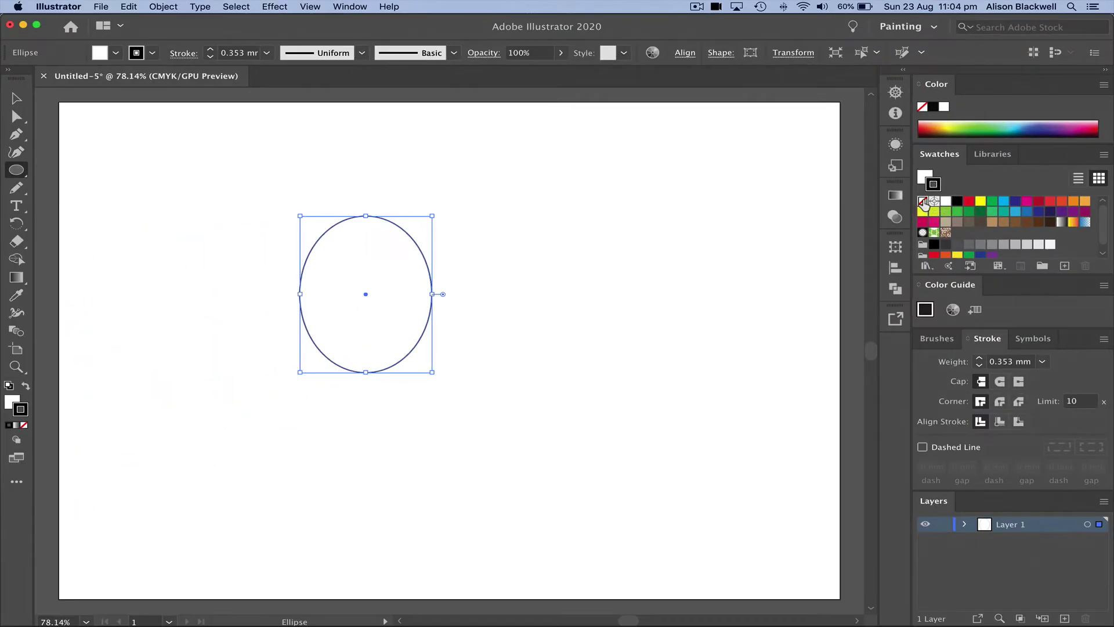
pyautogui.click(909, 216)
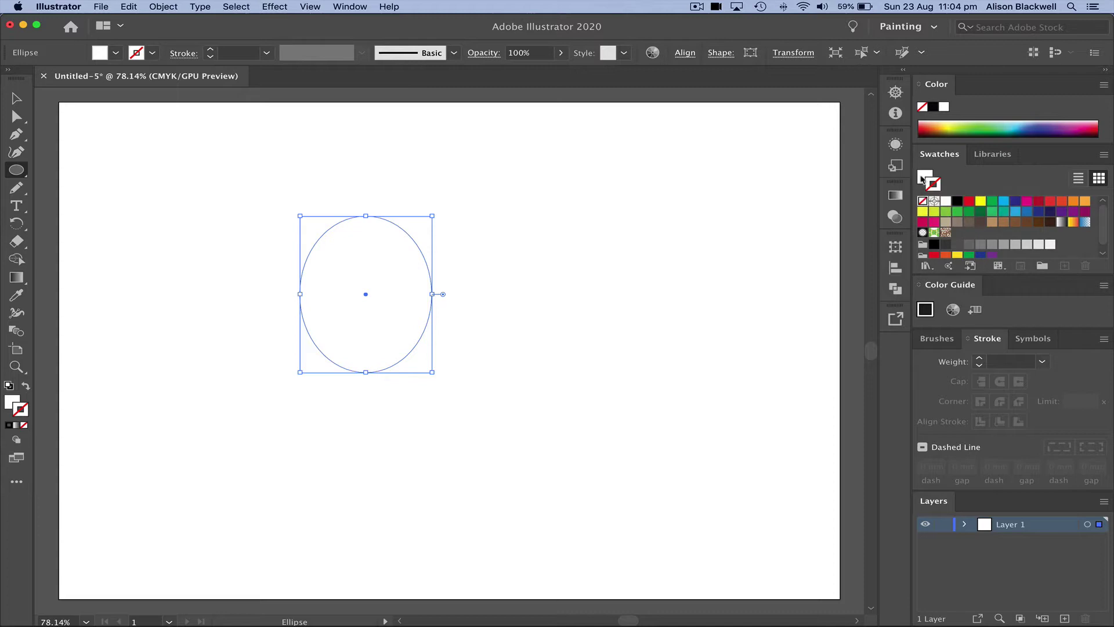
pyautogui.click(923, 179)
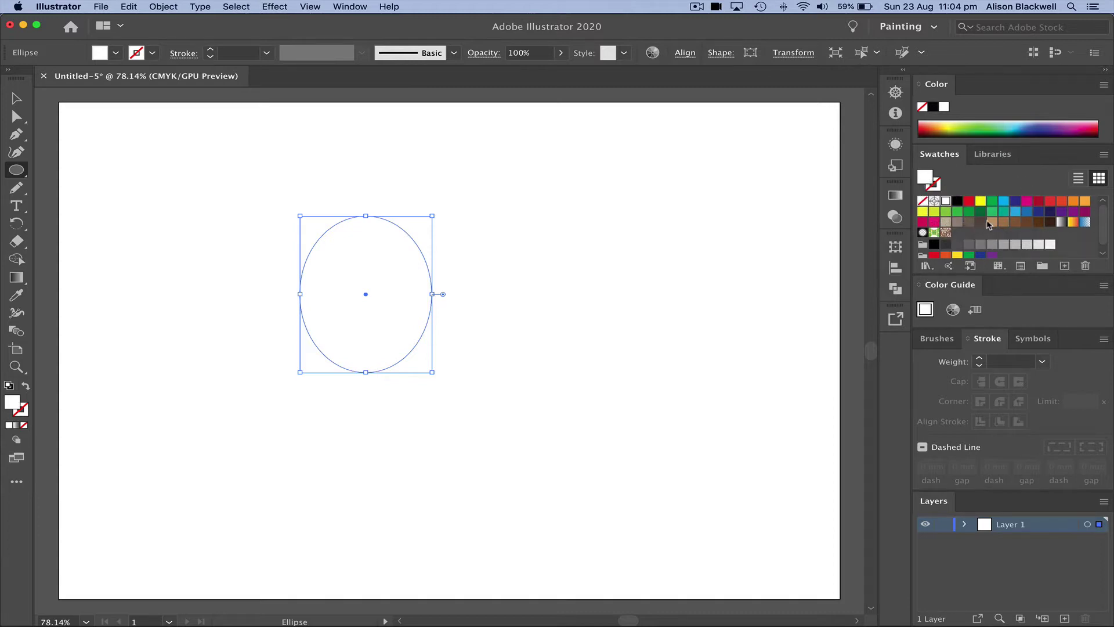
pyautogui.click(992, 222)
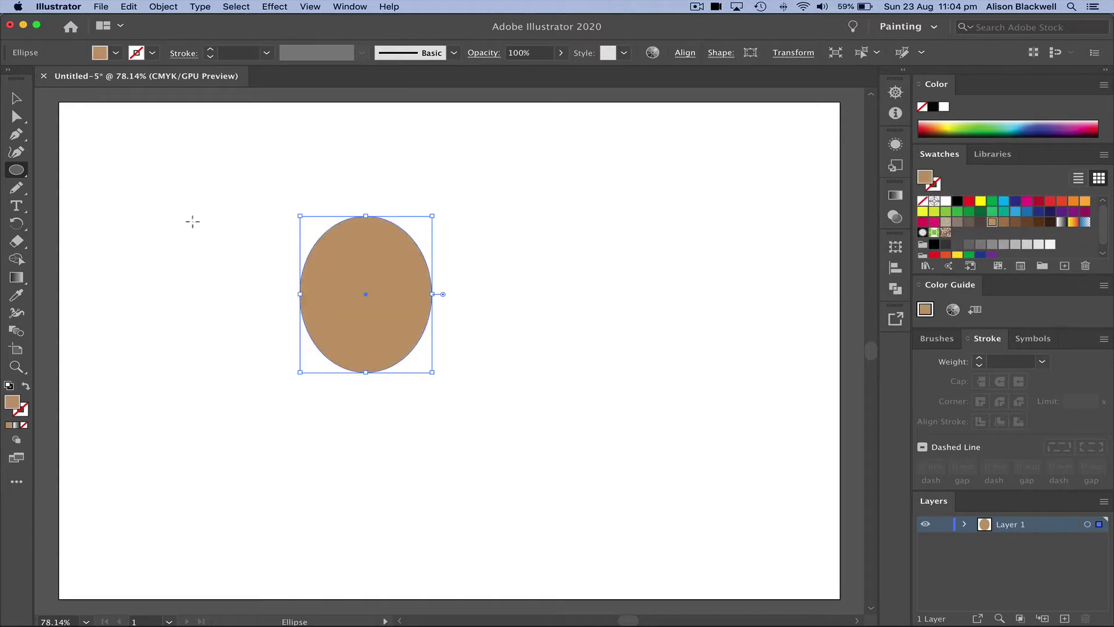
pyautogui.press('b')
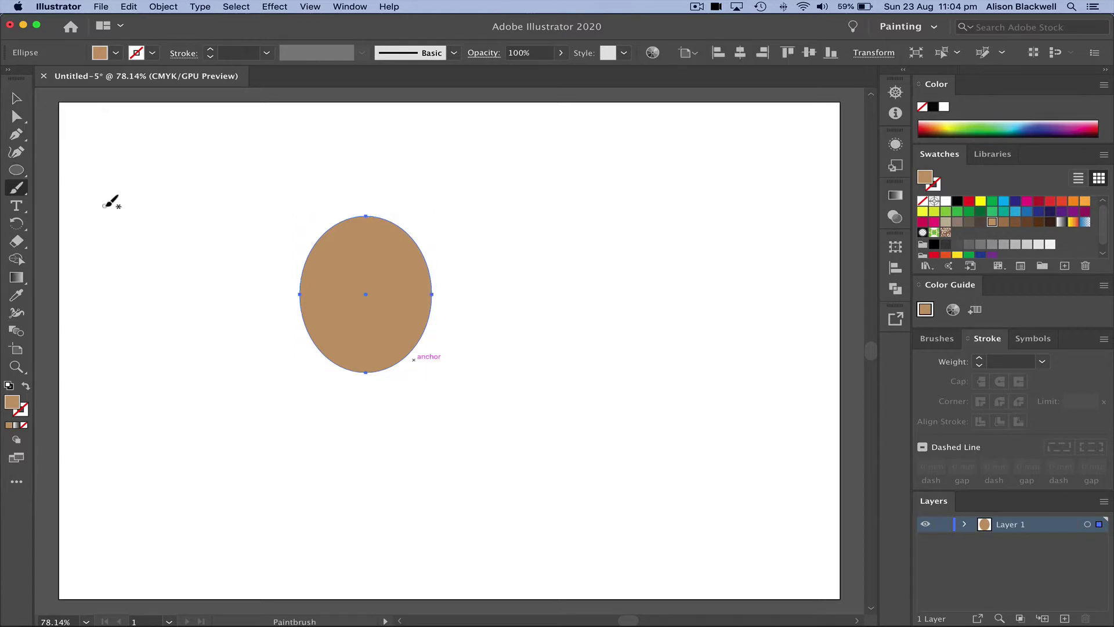
# - Switch to the Pencil tool and zoom in around the face oval
pyautogui.click(16, 189)
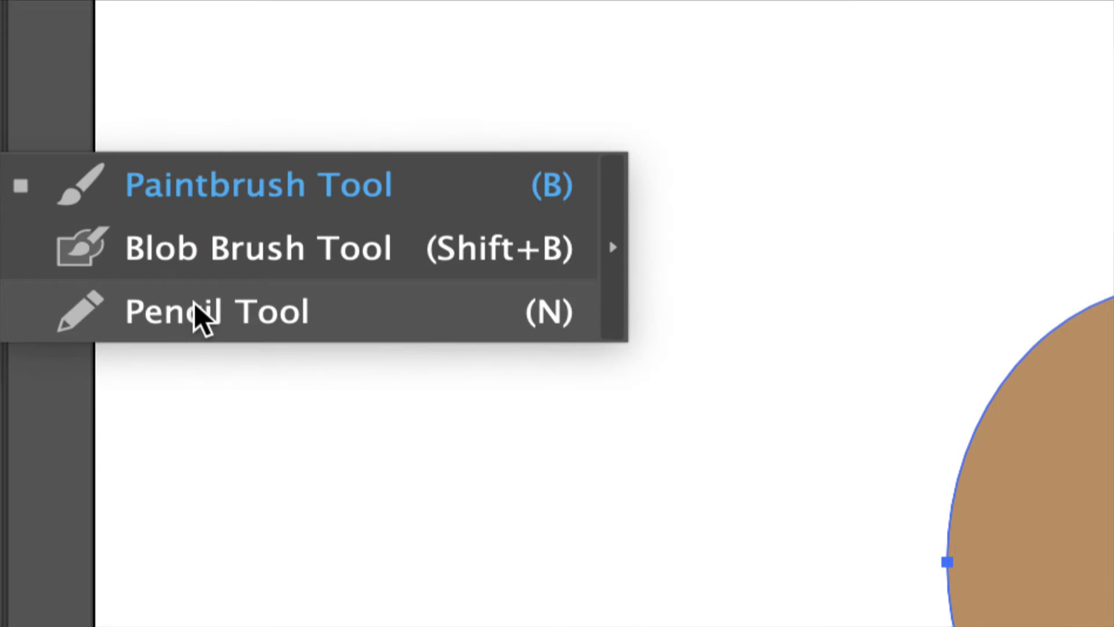
pyautogui.click(309, 306)
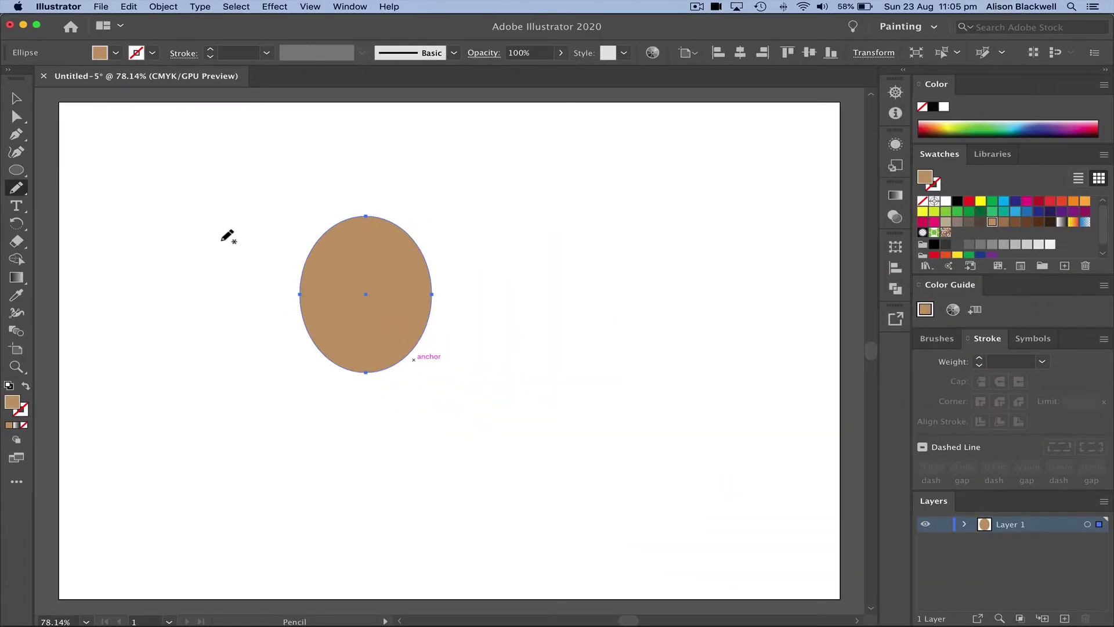
pyautogui.scroll(1, 361, 288)
pyautogui.scroll(3, 360, 288)
pyautogui.scroll(-1, 410, 264)
pyautogui.scroll(-1, 411, 267)
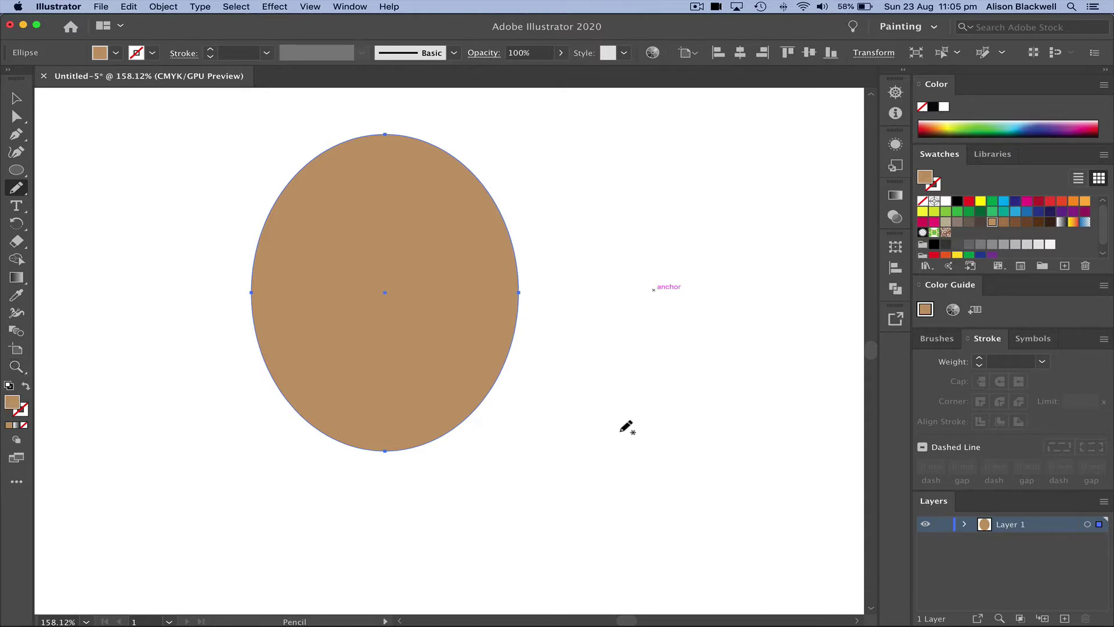
# - Trace a freehand headscarf path from below the face around its left edge, then select it
pyautogui.moveTo(618, 429)
pyautogui.mouseDown()
pyautogui.moveTo(566, 424)
pyautogui.moveTo(481, 464)
pyautogui.moveTo(427, 466)
pyautogui.mouseUp()
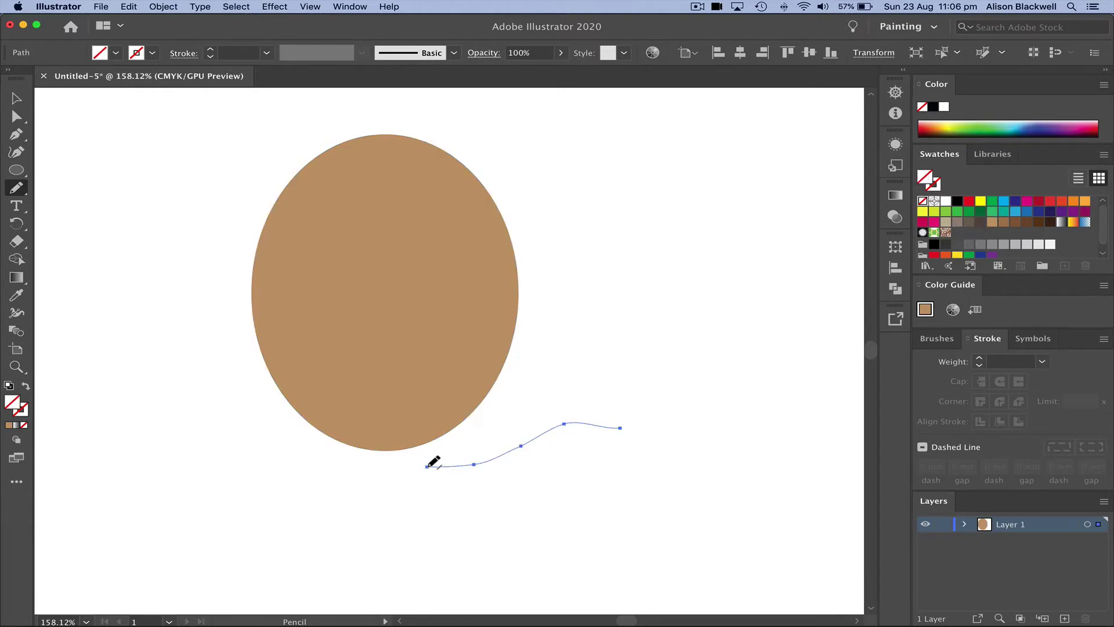
pyautogui.moveTo(428, 466)
pyautogui.mouseDown()
pyautogui.moveTo(338, 436)
pyautogui.moveTo(300, 407)
pyautogui.moveTo(259, 313)
pyautogui.moveTo(272, 229)
pyautogui.mouseUp()
pyautogui.press('super+a')
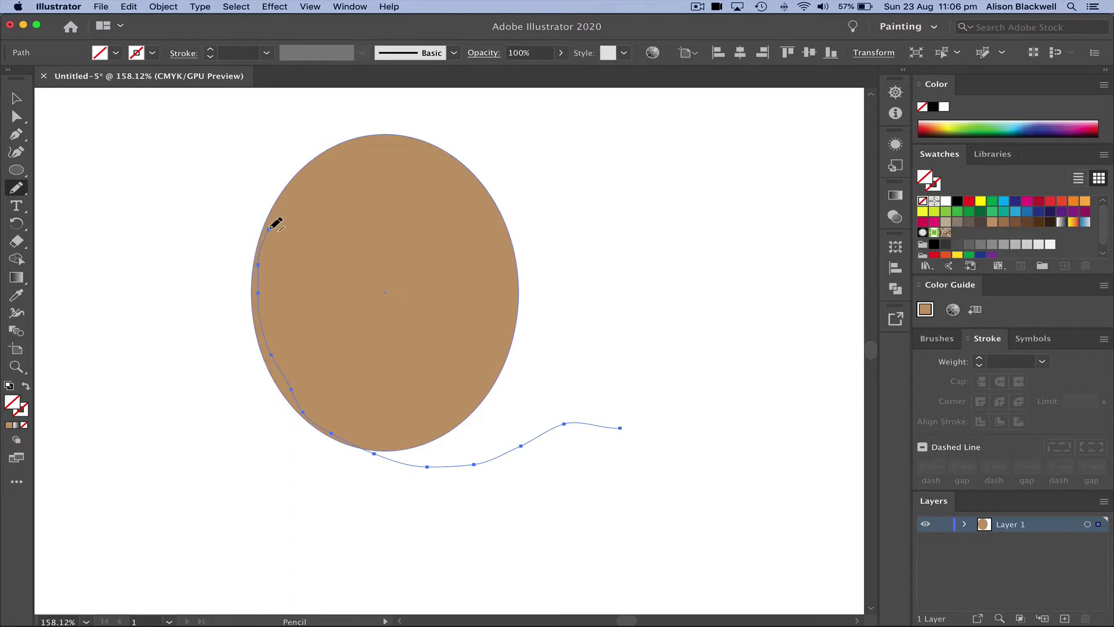
pyautogui.moveTo(270, 229)
pyautogui.mouseDown()
pyautogui.moveTo(301, 178)
pyautogui.moveTo(339, 159)
pyautogui.moveTo(394, 156)
pyautogui.moveTo(439, 179)
pyautogui.moveTo(470, 215)
pyautogui.moveTo(469, 305)
pyautogui.moveTo(511, 381)
pyautogui.moveTo(507, 450)
pyautogui.moveTo(545, 417)
pyautogui.moveTo(539, 242)
pyautogui.moveTo(506, 180)
pyautogui.moveTo(487, 155)
pyautogui.moveTo(432, 129)
pyautogui.moveTo(343, 138)
pyautogui.moveTo(283, 177)
pyautogui.moveTo(249, 234)
pyautogui.moveTo(233, 348)
pyautogui.moveTo(249, 474)
pyautogui.moveTo(203, 532)
pyautogui.moveTo(513, 524)
pyautogui.moveTo(574, 495)
pyautogui.moveTo(621, 428)
pyautogui.mouseUp()
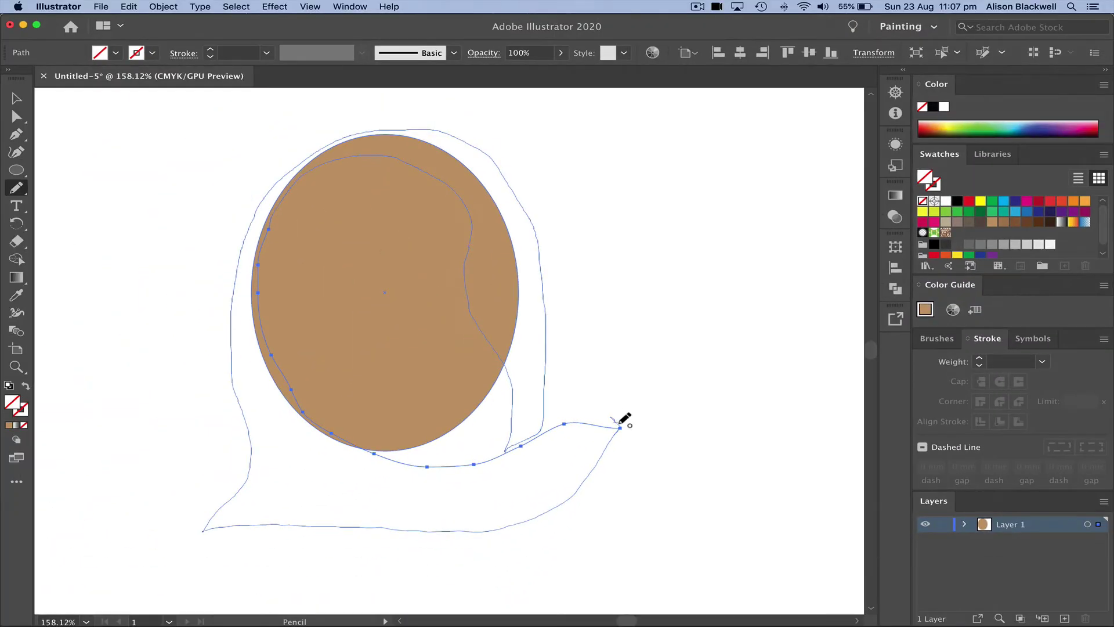
pyautogui.press('v')
pyautogui.scroll(1, 638, 517)
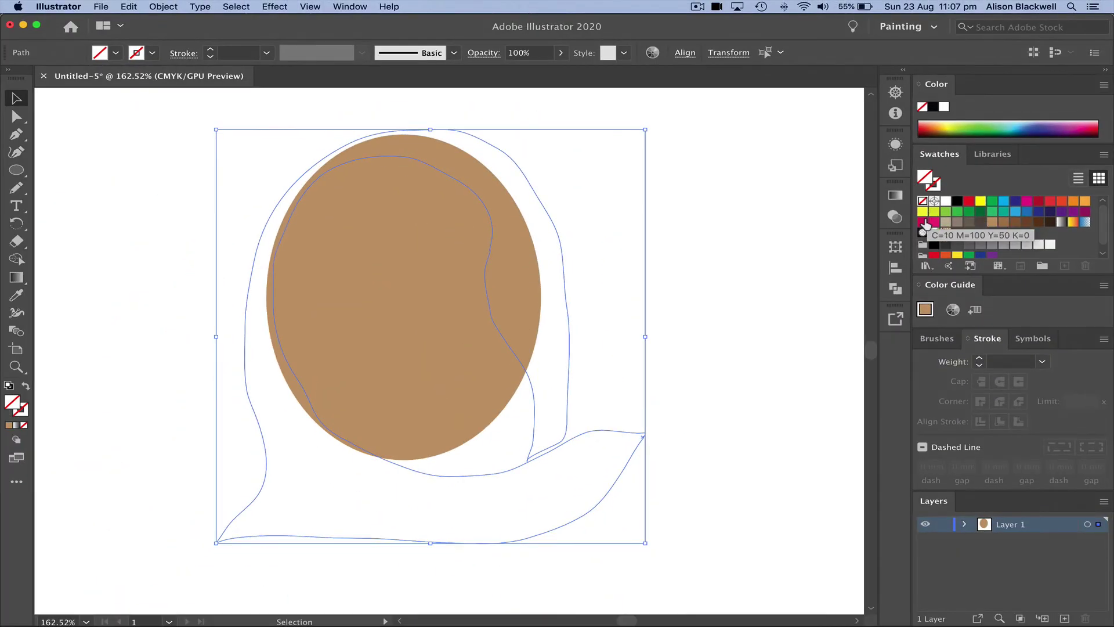
# - Fill the headscarf with the deep magenta swatch (C=10 M=100 Y=50 K=0)
pyautogui.click(915, 232)
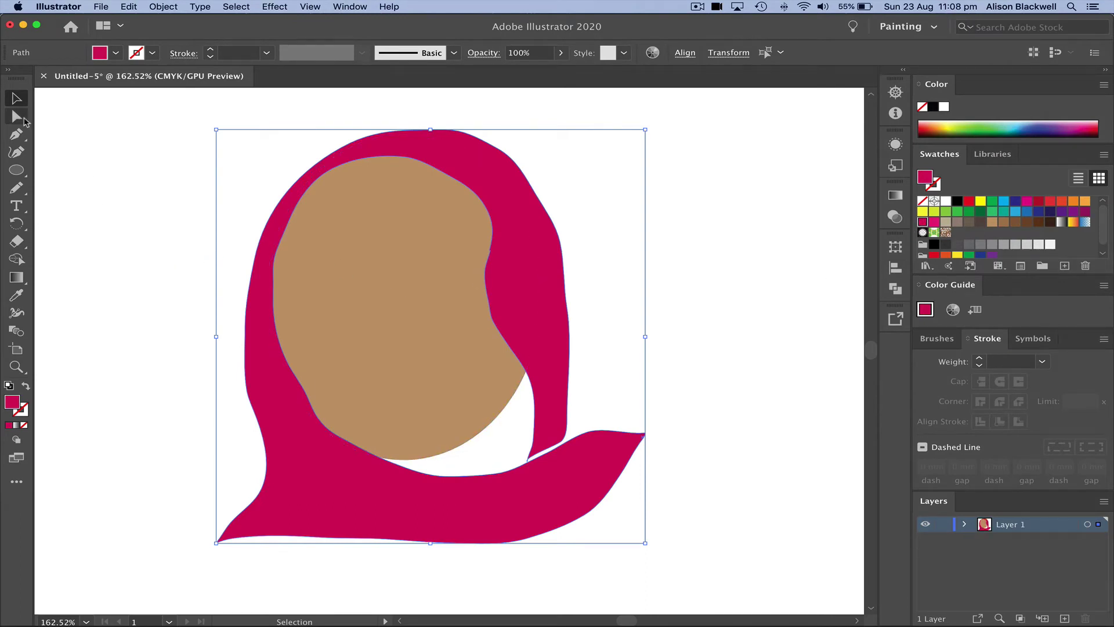
# - Pencil a centre-parted hair shape over the top of the face and fill it dark brown
pyautogui.click(16, 189)
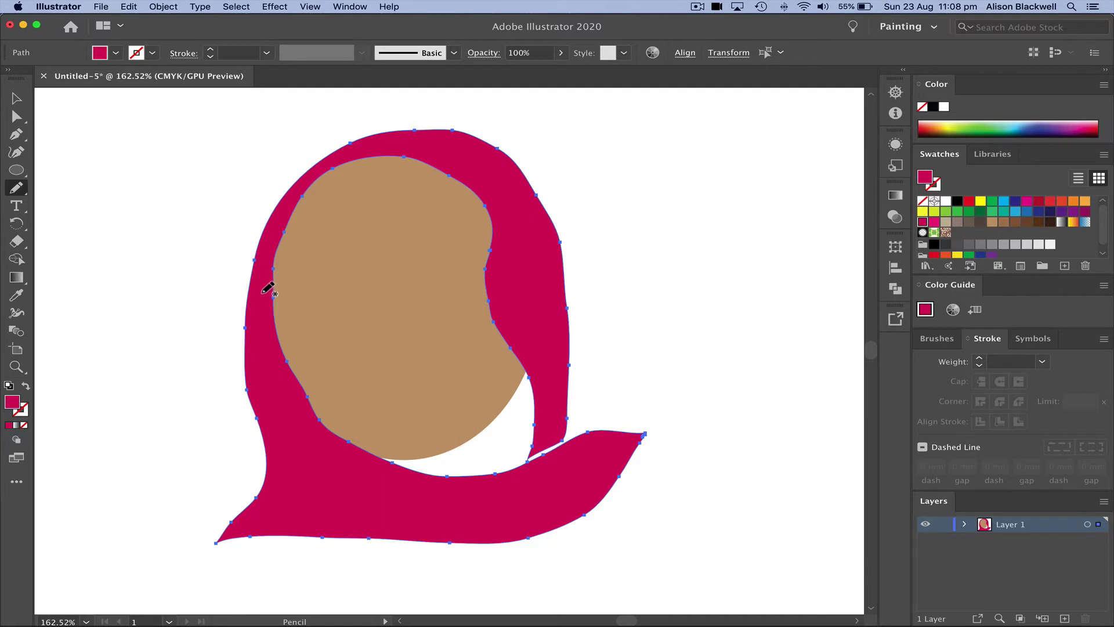
pyautogui.moveTo(264, 293)
pyautogui.mouseDown()
pyautogui.moveTo(319, 285)
pyautogui.moveTo(393, 243)
pyautogui.moveTo(425, 164)
pyautogui.moveTo(428, 230)
pyautogui.moveTo(513, 284)
pyautogui.moveTo(510, 231)
pyautogui.moveTo(463, 156)
pyautogui.moveTo(437, 145)
pyautogui.moveTo(360, 149)
pyautogui.moveTo(285, 203)
pyautogui.moveTo(266, 235)
pyautogui.moveTo(261, 293)
pyautogui.mouseUp()
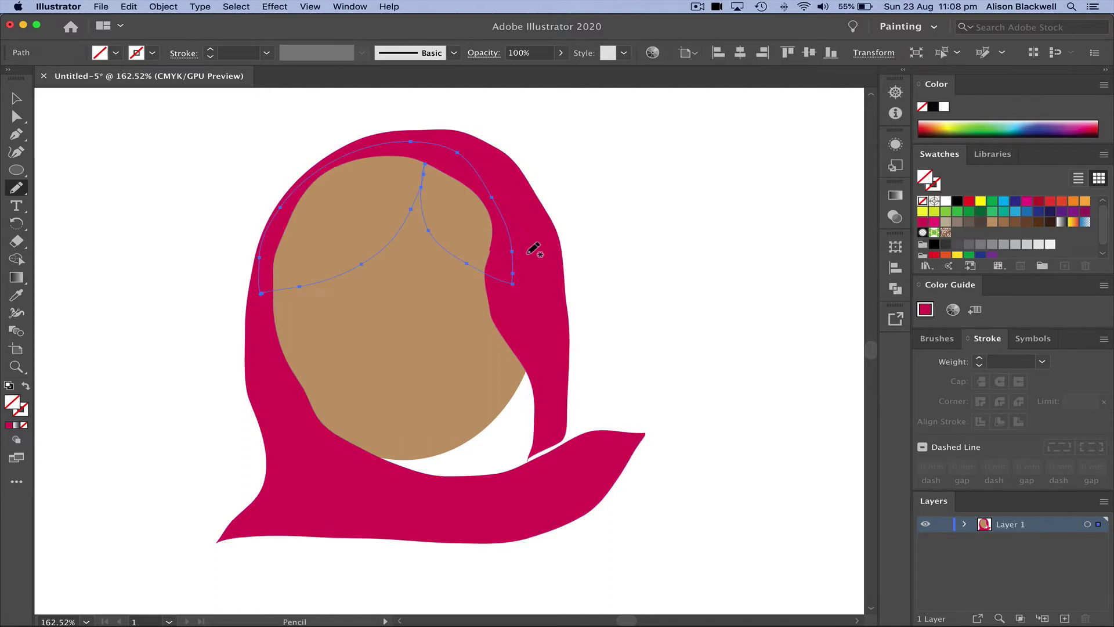
pyautogui.click(1039, 222)
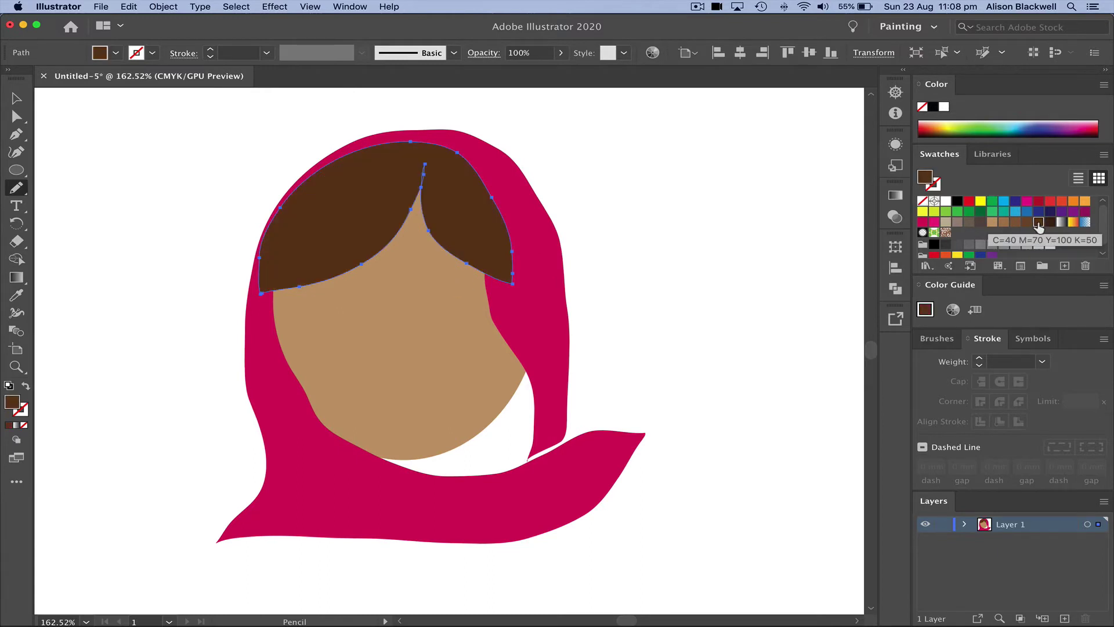
pyautogui.click(17, 100)
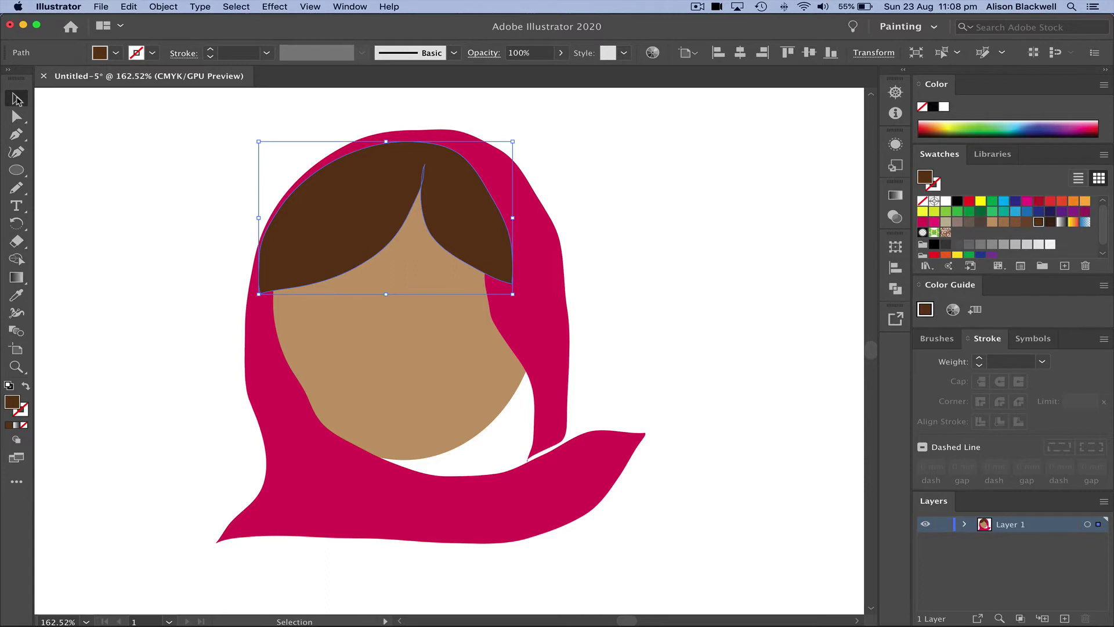
# - Bring the magenta scarf to the front using Object > Arrange > Bring to Front
pyautogui.click(299, 482)
pyautogui.click(163, 6)
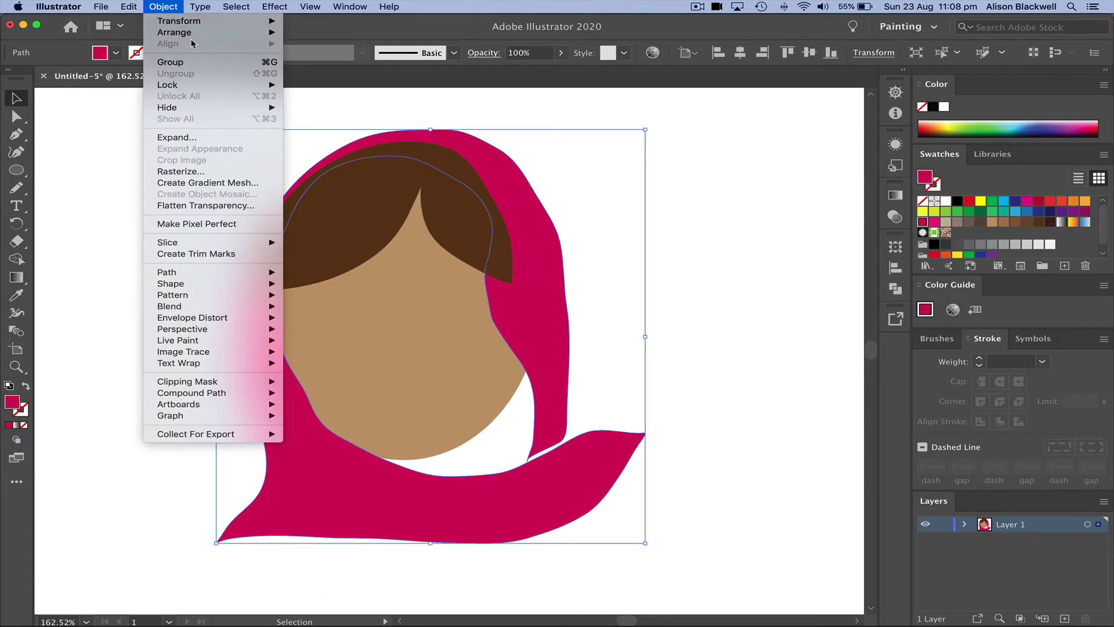
pyautogui.moveTo(199, 37)
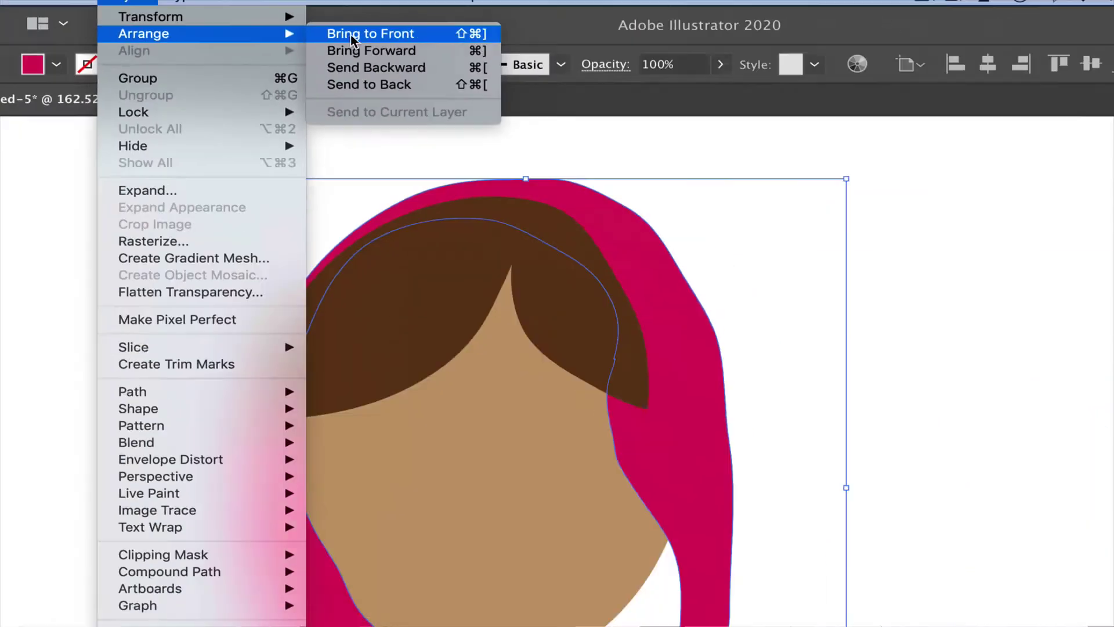
pyautogui.click(507, 41)
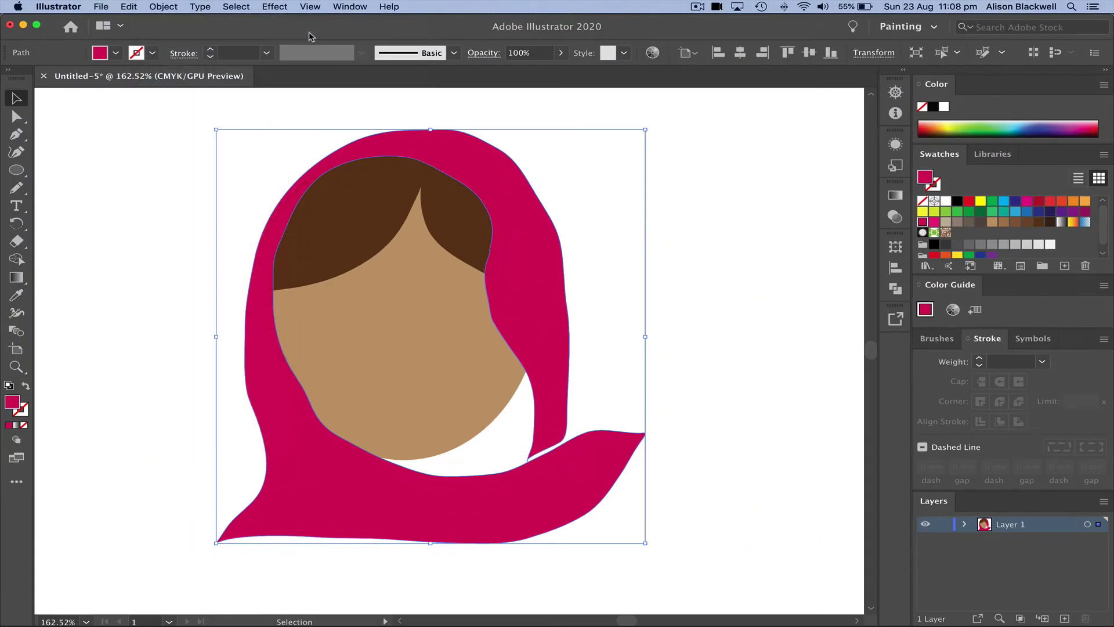
pyautogui.click(700, 218)
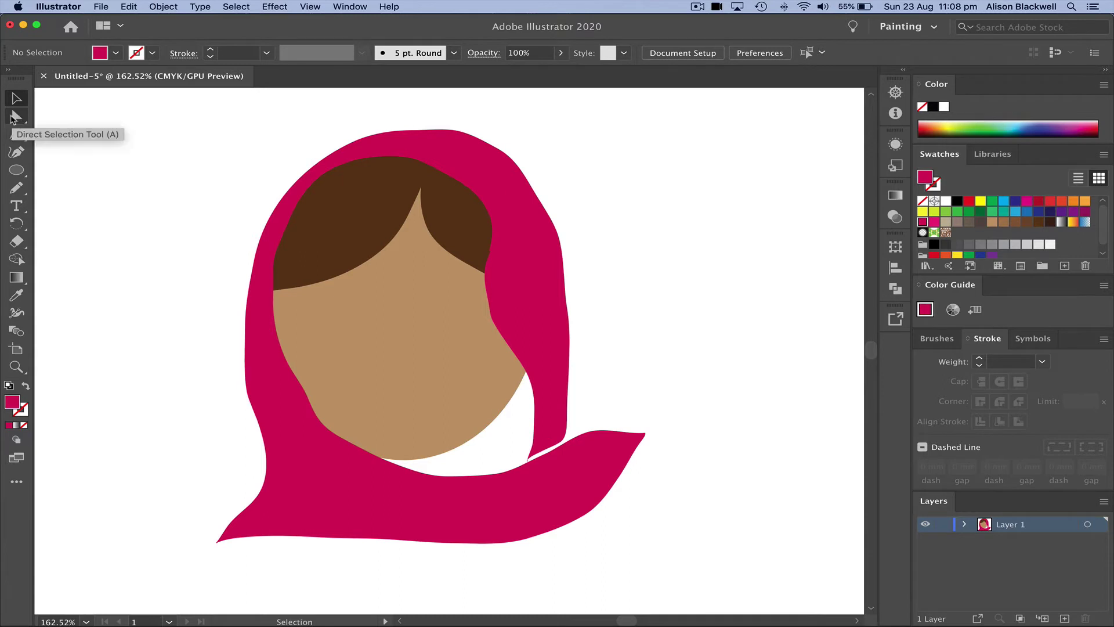
# - Drag an anchor on the scarf's inner edge near the face's lower left
pyautogui.click(14, 119)
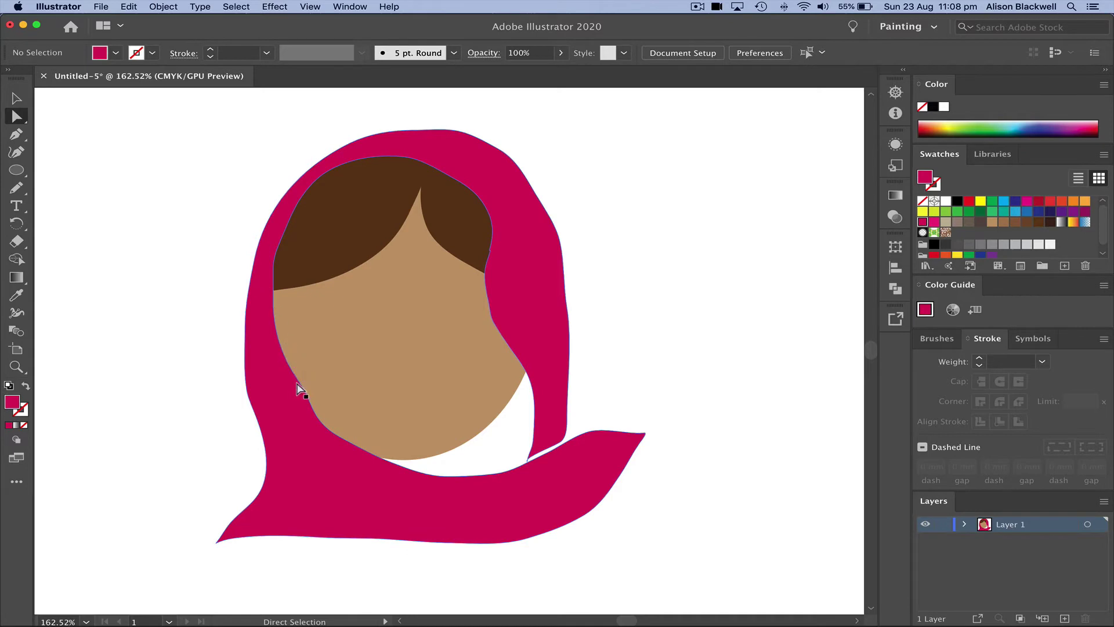
pyautogui.moveTo(298, 387); pyautogui.dragTo(331, 434)
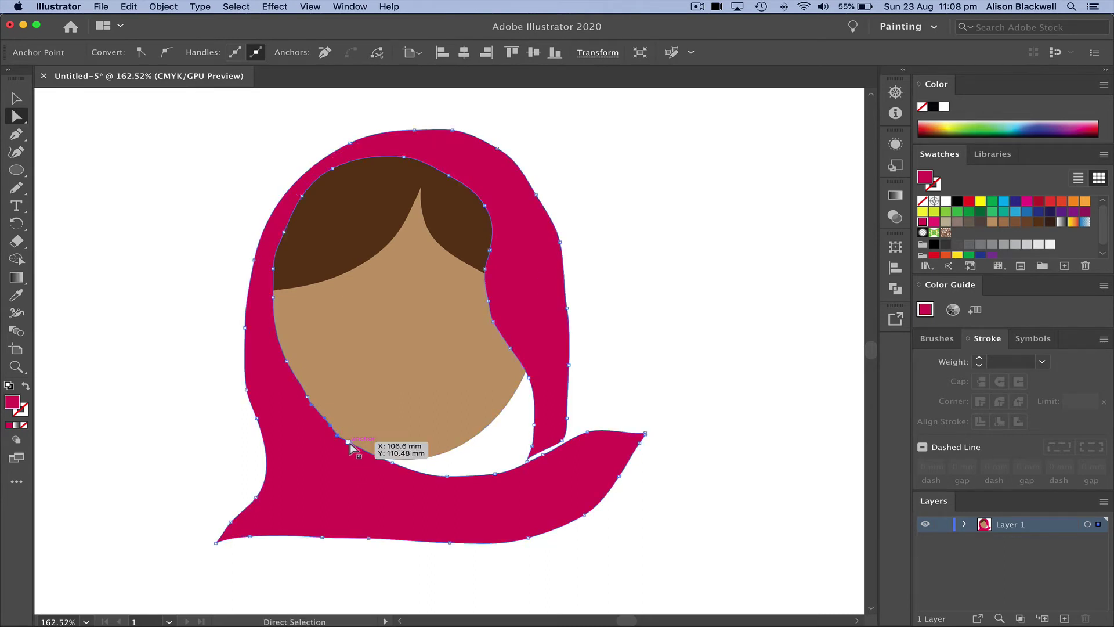
pyautogui.click(668, 250)
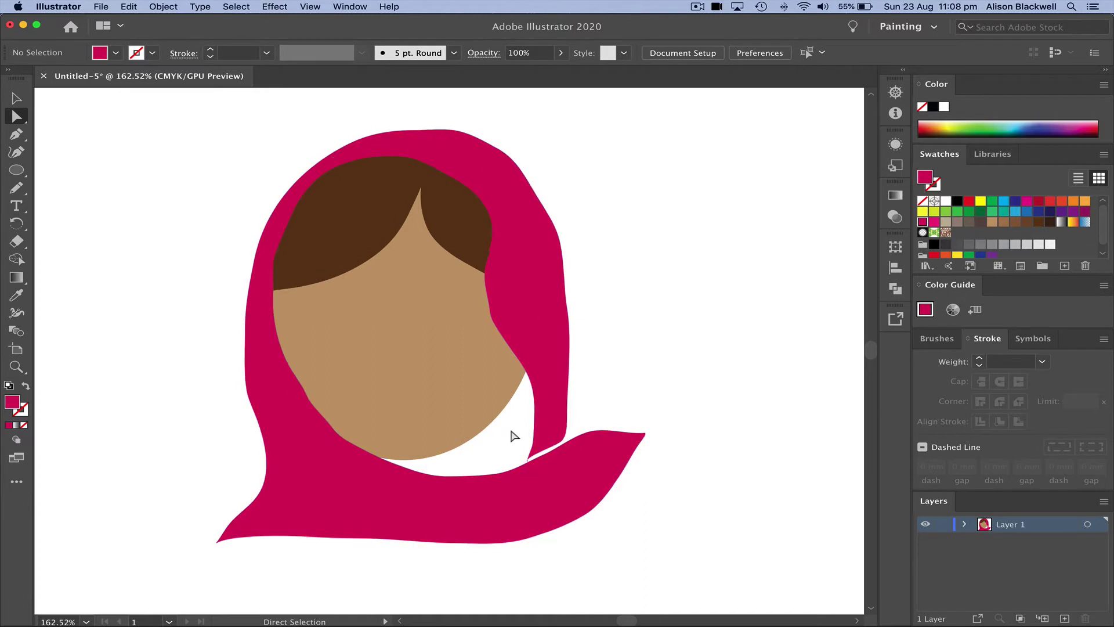
# - Nudge a handle on the scarf tail to reshape it slightly
pyautogui.click(527, 467)
pyautogui.moveTo(562, 446); pyautogui.dragTo(567, 453)
pyautogui.click(590, 406)
# - Draw a neck shape below the chin, fill it medium brown, and send it to the back
pyautogui.click(16, 187)
pyautogui.moveTo(16, 188); pyautogui.dragTo(110, 227)
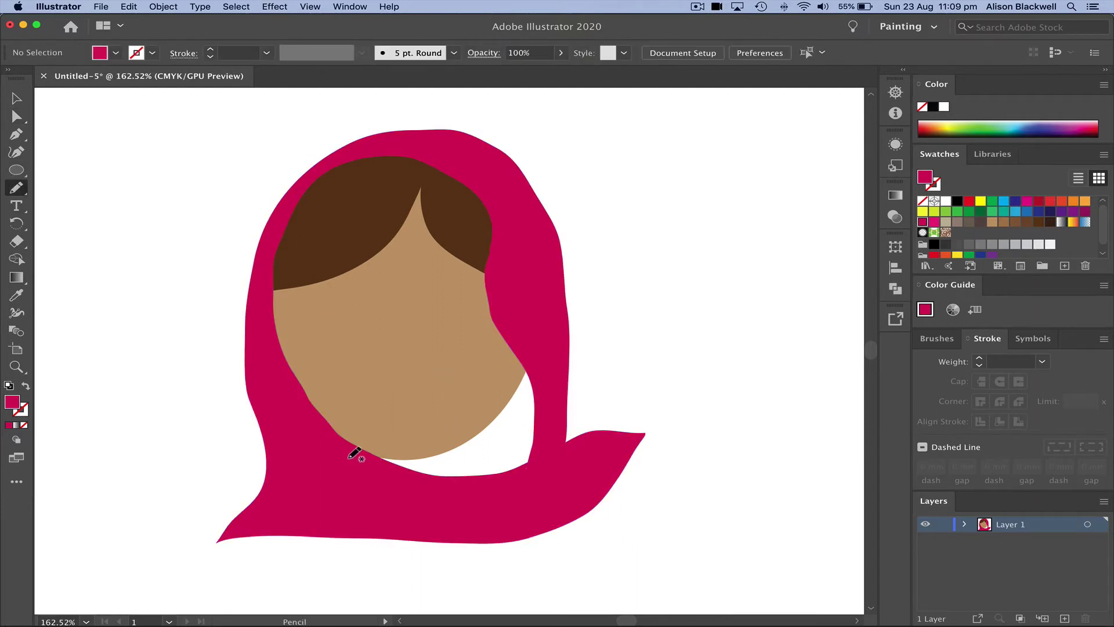
pyautogui.moveTo(344, 457)
pyautogui.mouseDown()
pyautogui.moveTo(470, 380)
pyautogui.moveTo(529, 325)
pyautogui.moveTo(547, 374)
pyautogui.moveTo(534, 480)
pyautogui.moveTo(396, 484)
pyautogui.moveTo(343, 458)
pyautogui.mouseUp()
pyautogui.click(1005, 220)
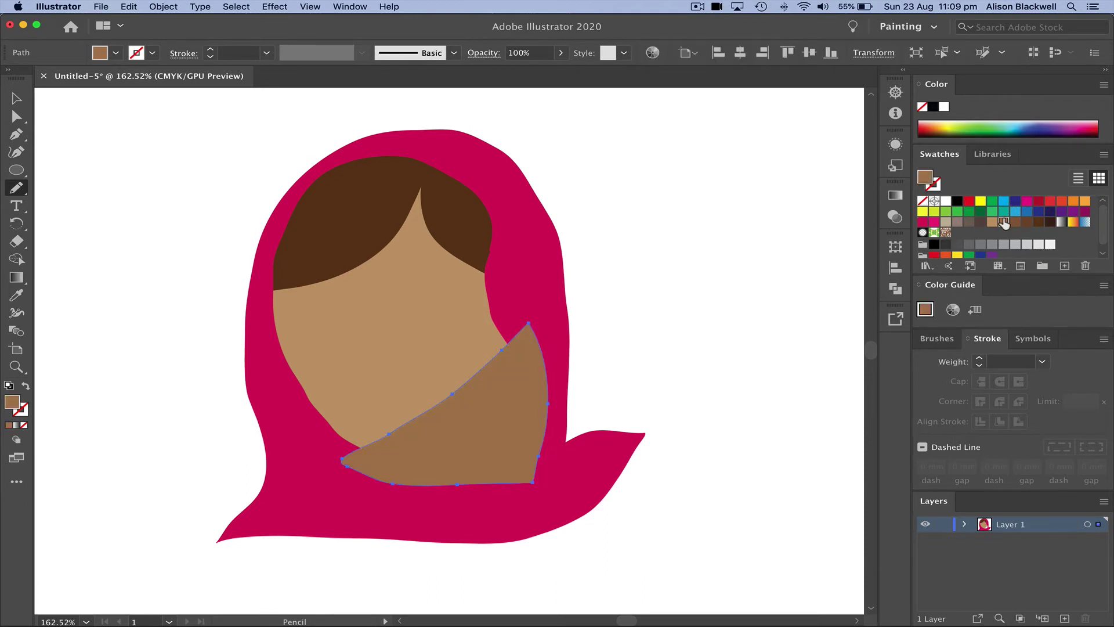
pyautogui.click(167, 6)
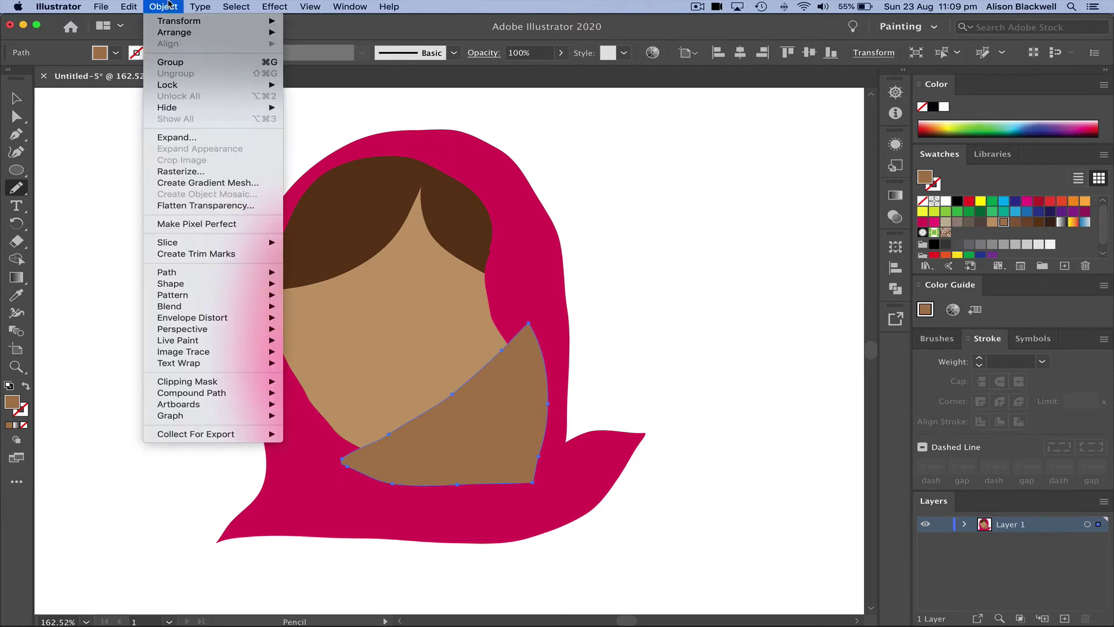
pyautogui.moveTo(192, 36)
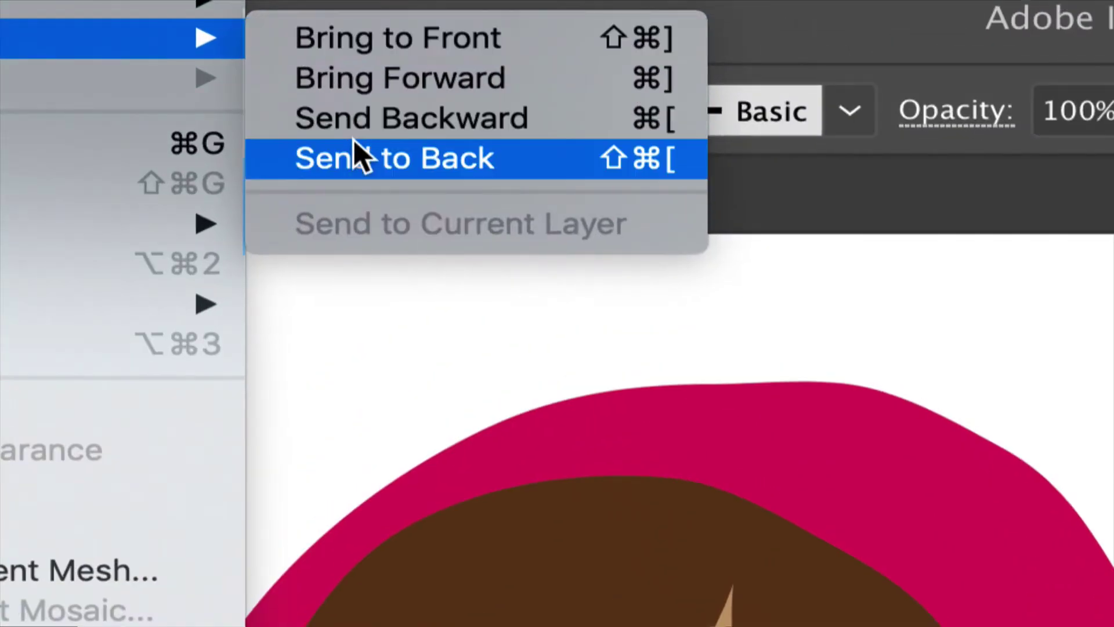
pyautogui.click(317, 66)
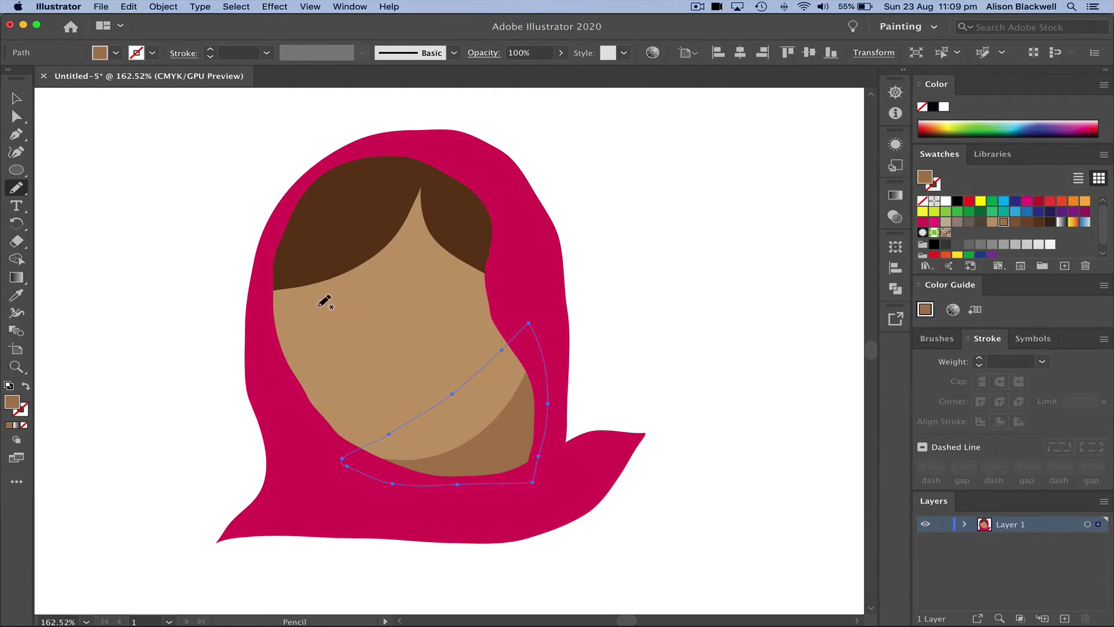
# - Draw the second eyebrow curve and select both eyebrows
pyautogui.moveTo(317, 306); pyautogui.dragTo(449, 296)
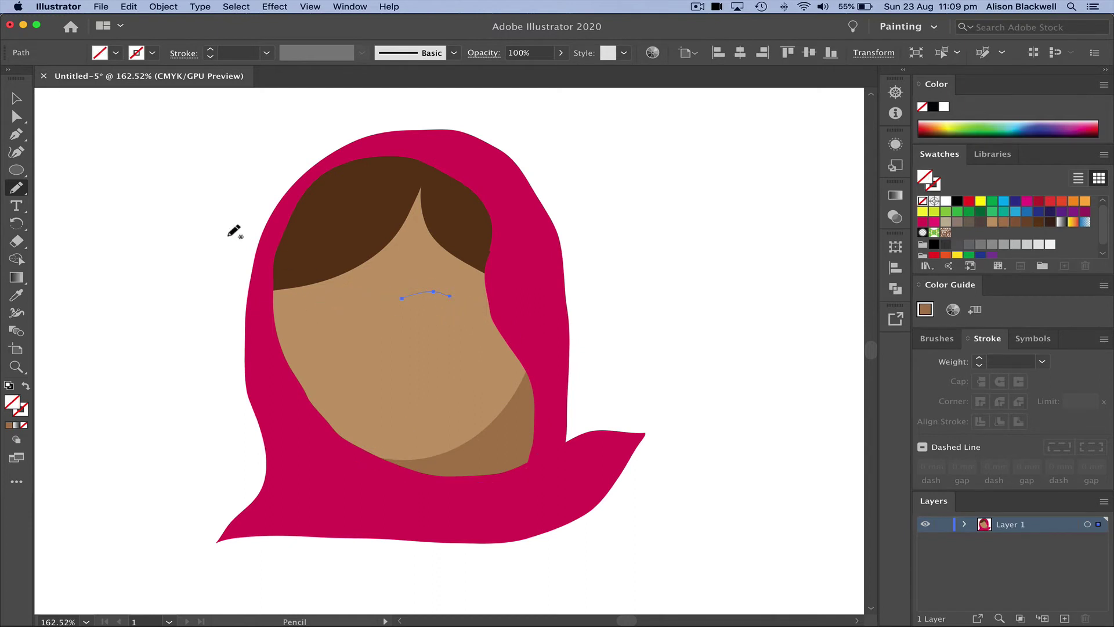
pyautogui.click(16, 98)
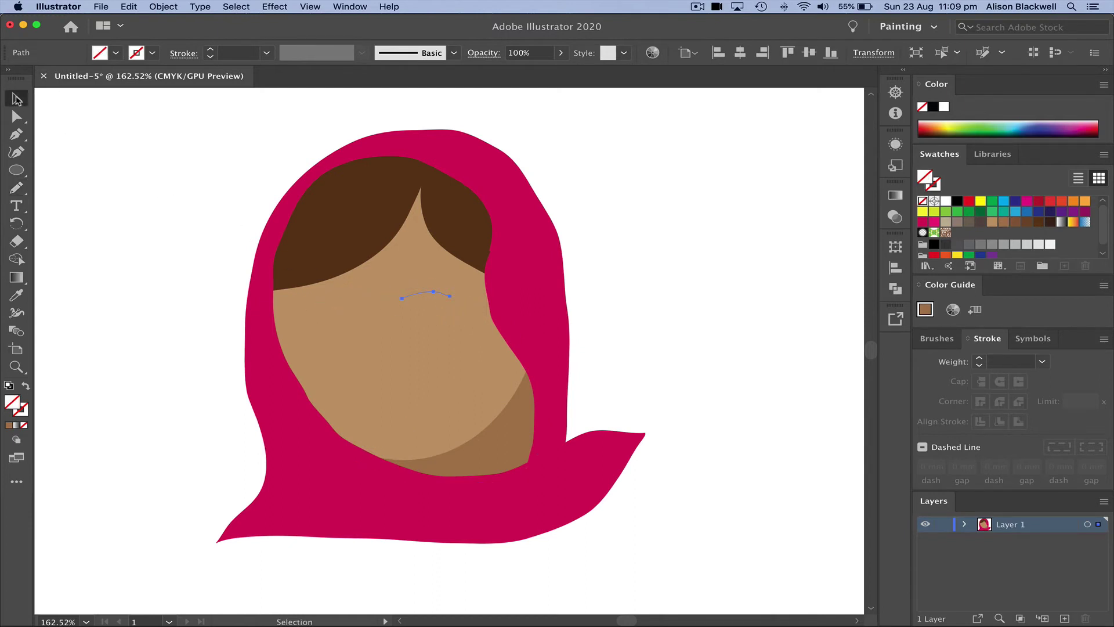
pyautogui.keyDown('shift'); pyautogui.click(322, 297); pyautogui.keyUp('shift')
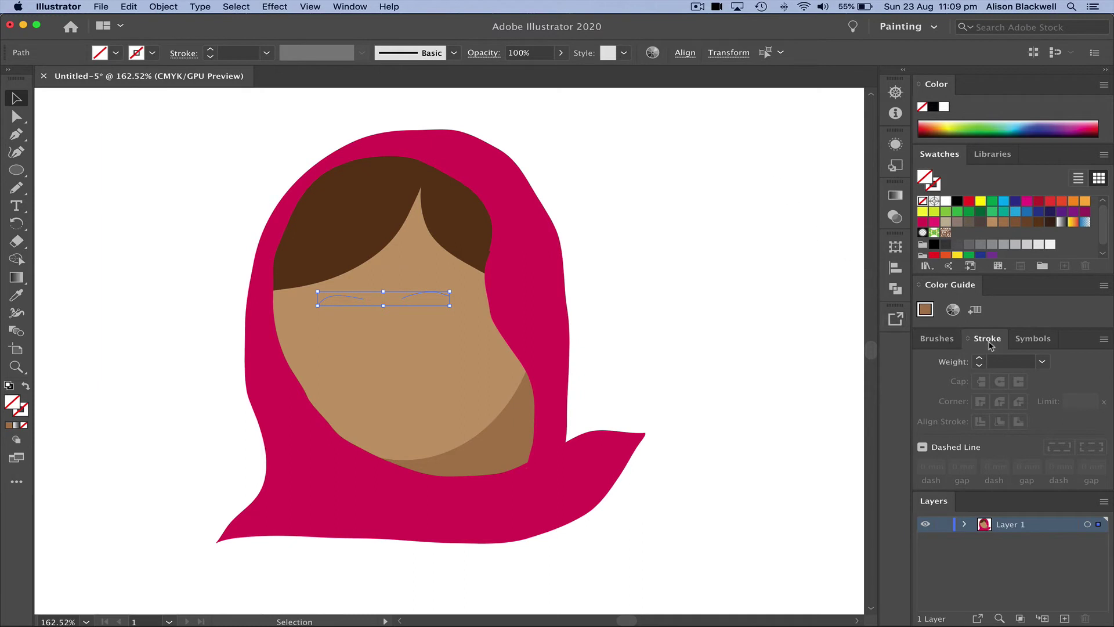
pyautogui.click(354, 5)
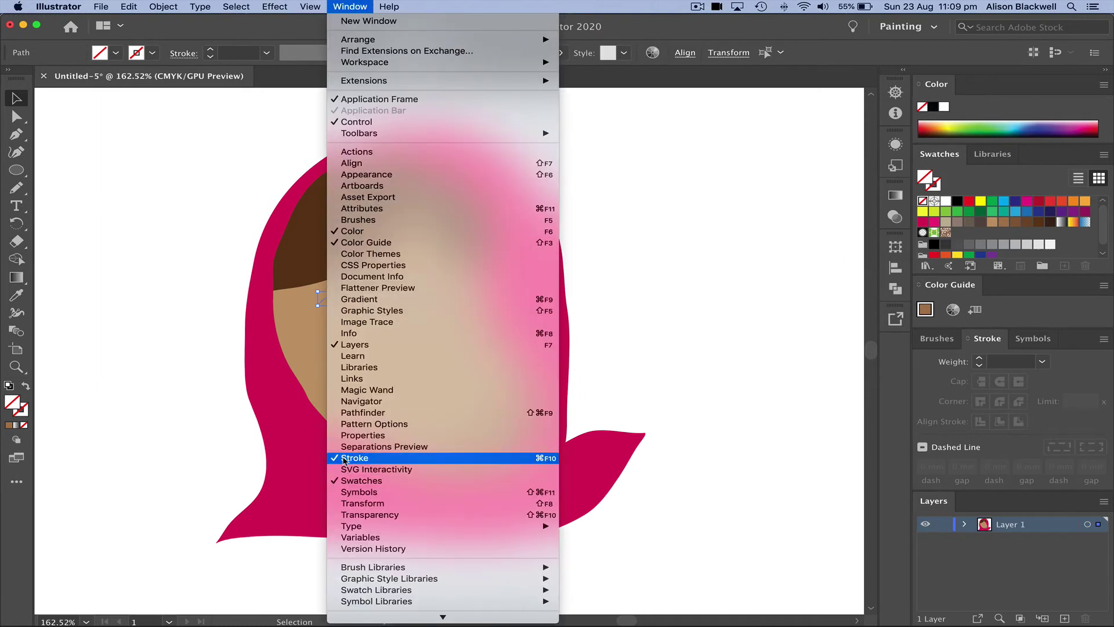
pyautogui.click(990, 357)
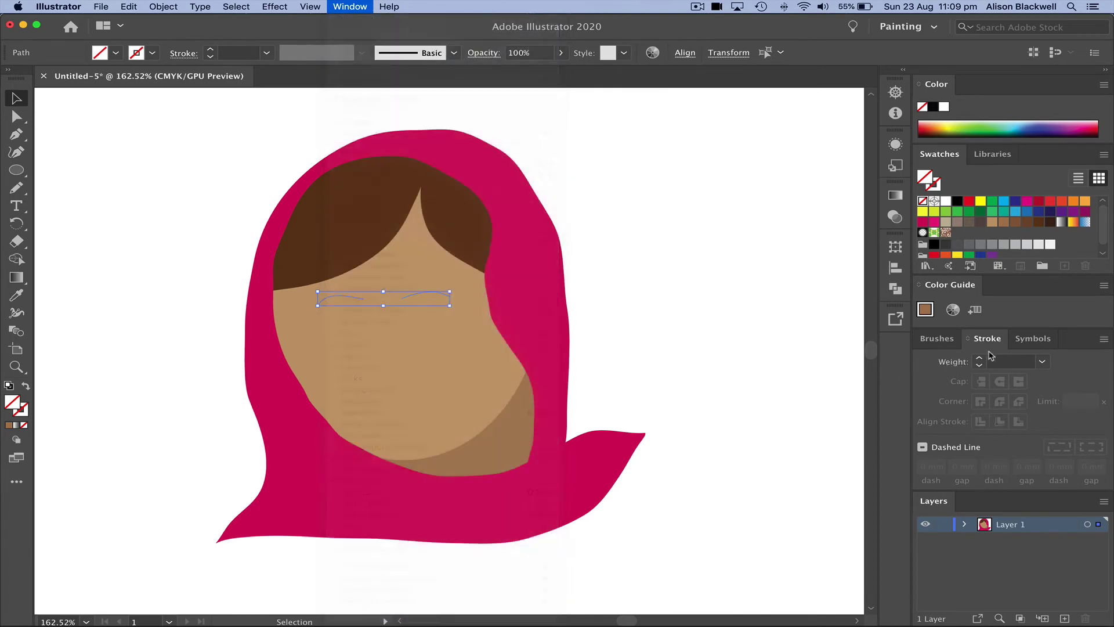
# - Give the eyebrows a 2 mm dark brown stroke tapered with Width Profile 1
pyautogui.click(979, 360)
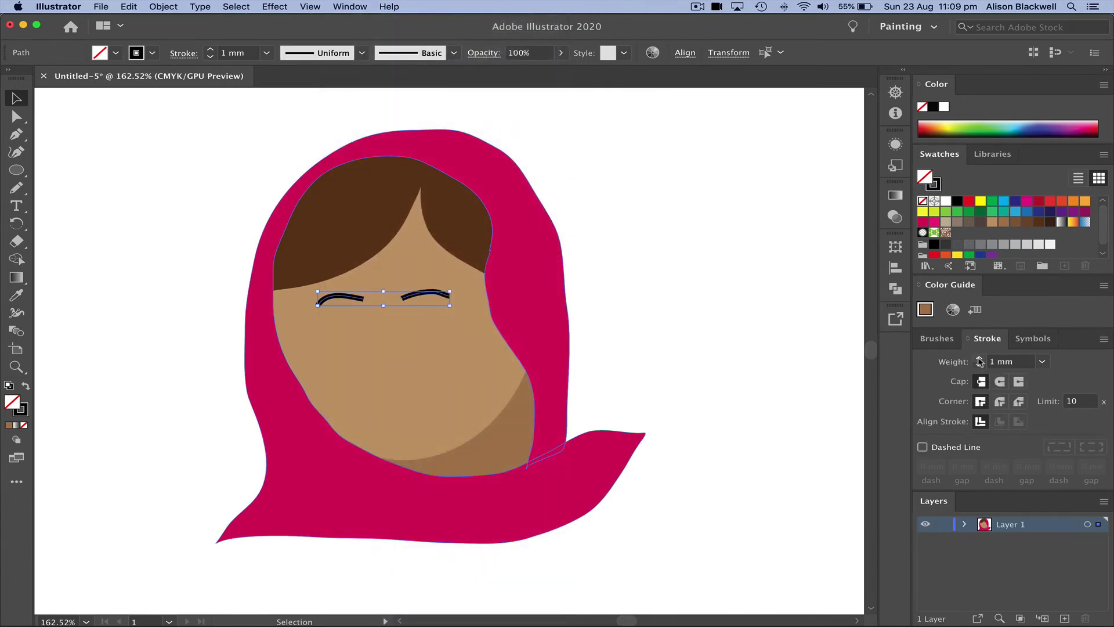
pyautogui.click(979, 359)
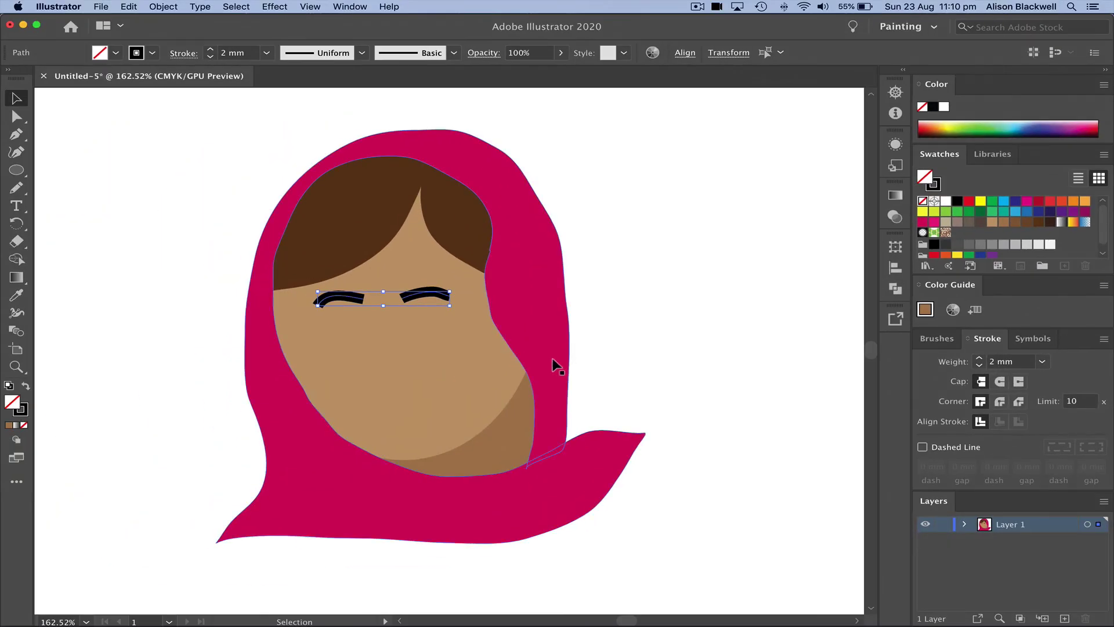
pyautogui.click(363, 53)
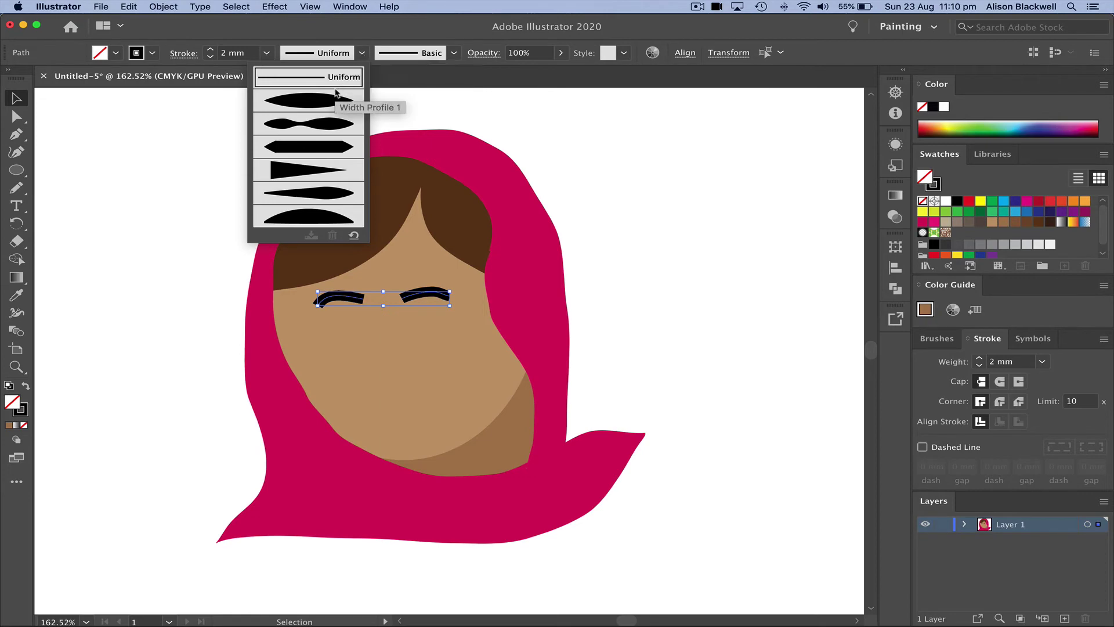
pyautogui.click(327, 105)
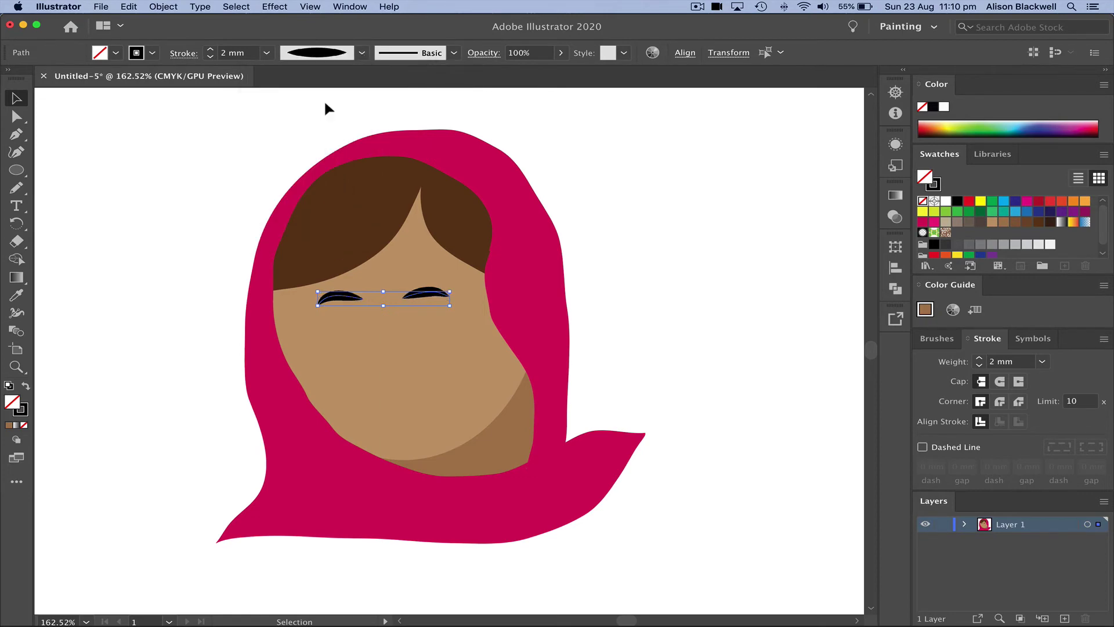
pyautogui.click(934, 185)
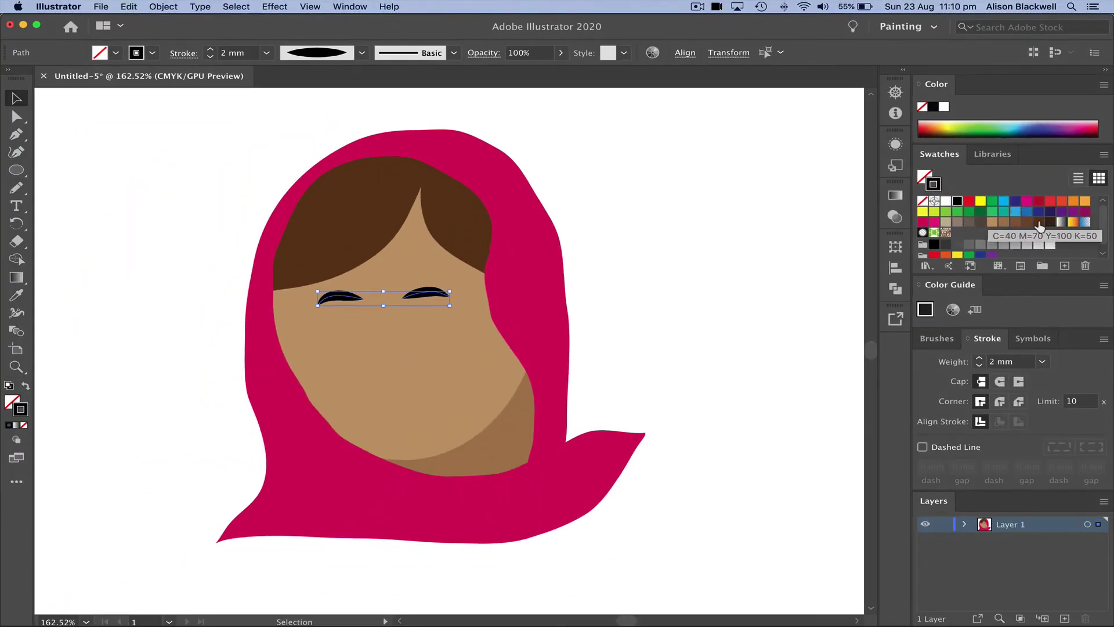
pyautogui.click(1039, 222)
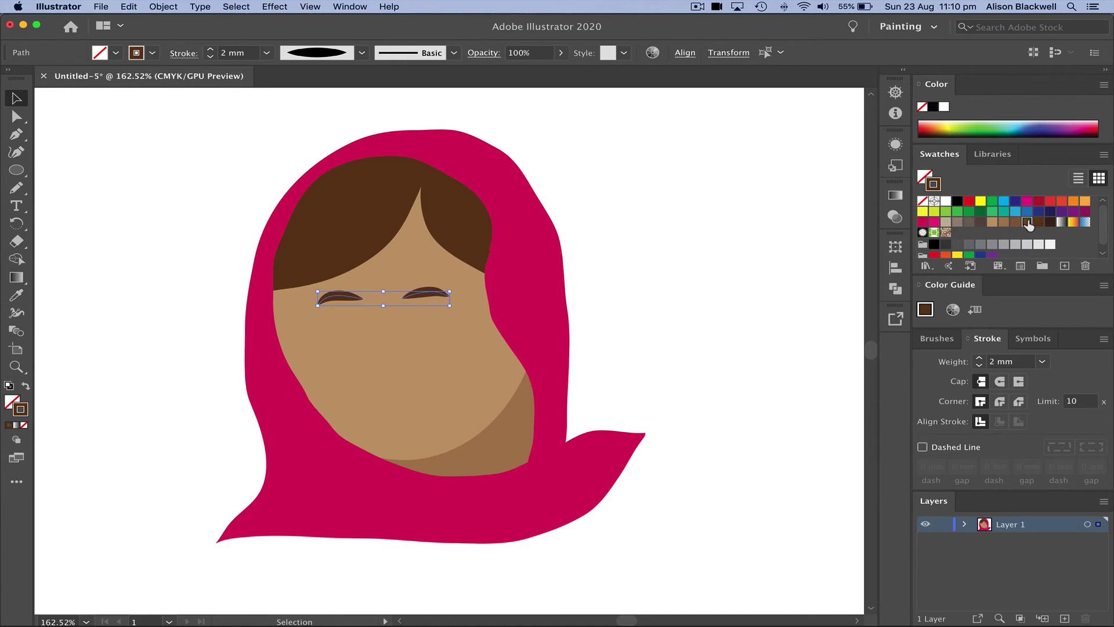
# - Refine the eyebrow end points, pulling the left end outward and adjusting the right end
pyautogui.click(670, 254)
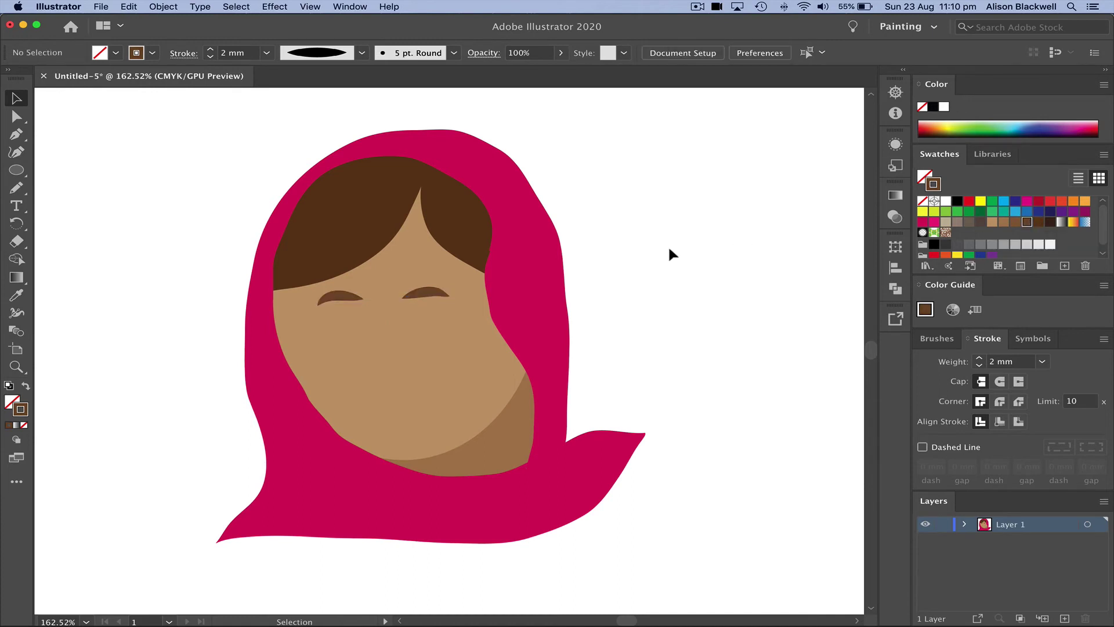
pyautogui.hotkey('ctrl', 'z')
pyautogui.click(634, 278)
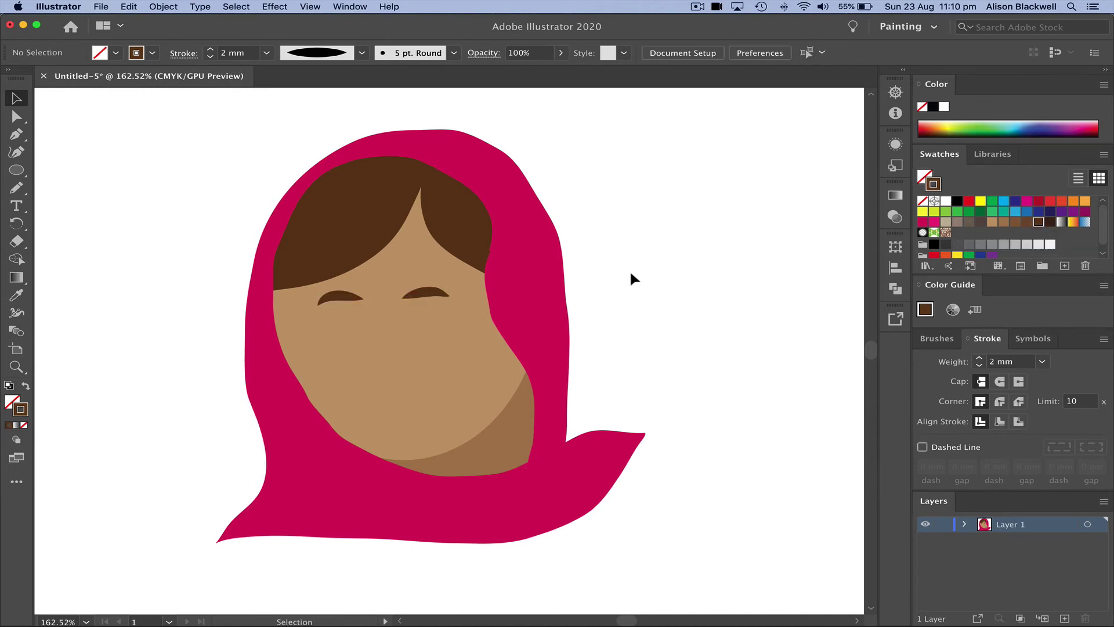
pyautogui.click(16, 116)
pyautogui.moveTo(318, 303); pyautogui.dragTo(310, 306)
pyautogui.moveTo(449, 296); pyautogui.dragTo(459, 301)
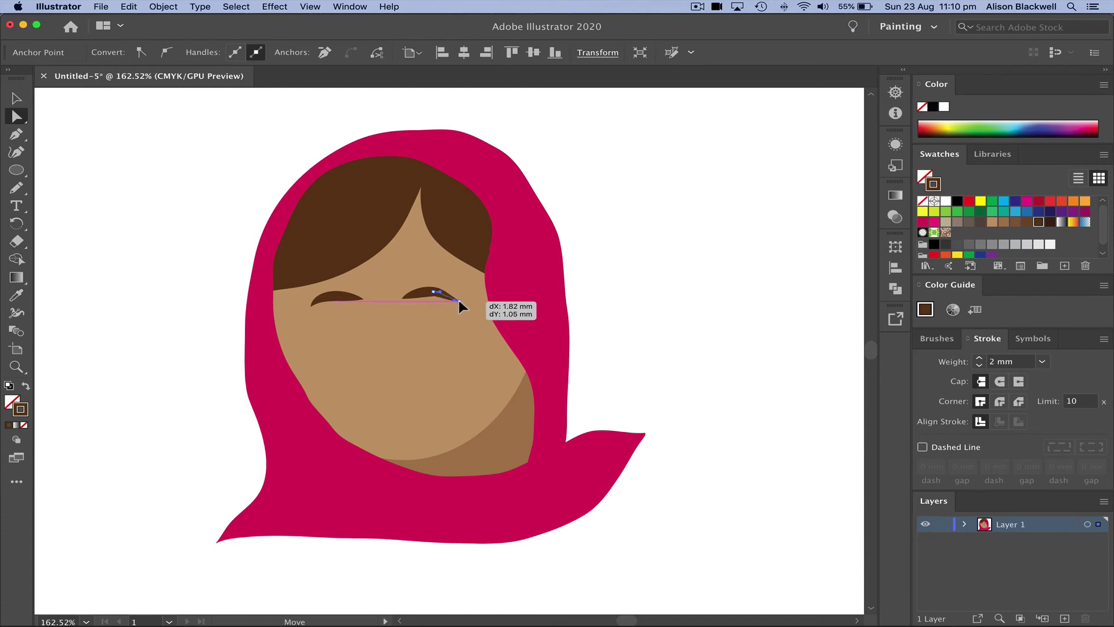
pyautogui.click(15, 100)
pyautogui.click(94, 165)
# - Pencil the lips shape on the lower face, with no stroke and a brown fill
pyautogui.click(16, 188)
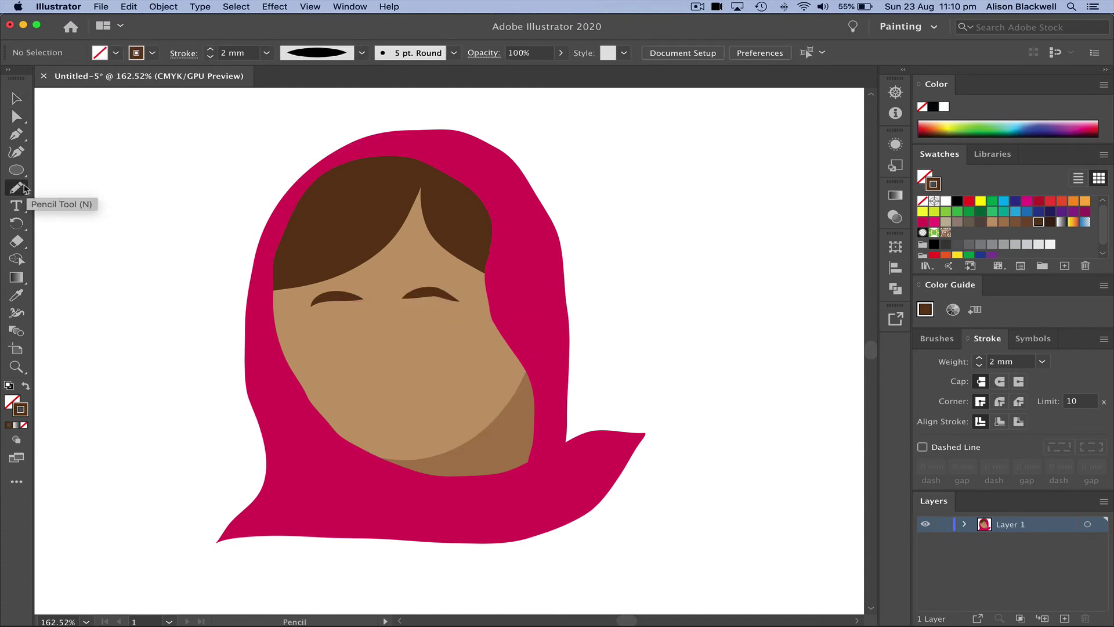
pyautogui.scroll(3, 357, 380)
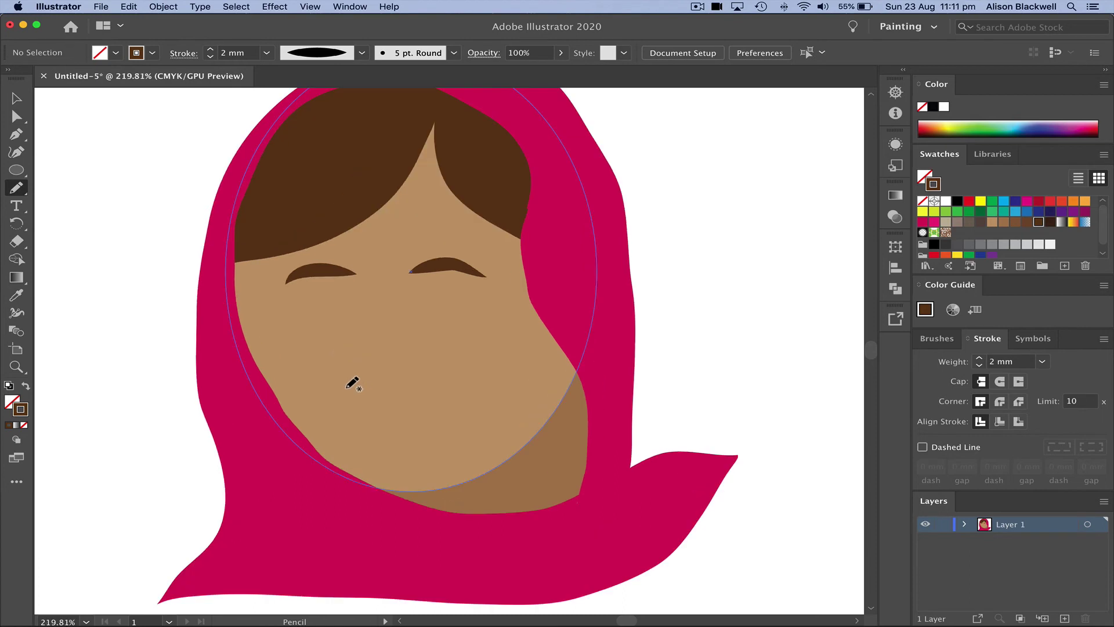
pyautogui.moveTo(347, 387)
pyautogui.mouseDown()
pyautogui.moveTo(444, 387)
pyautogui.moveTo(409, 400)
pyautogui.moveTo(342, 388)
pyautogui.mouseUp()
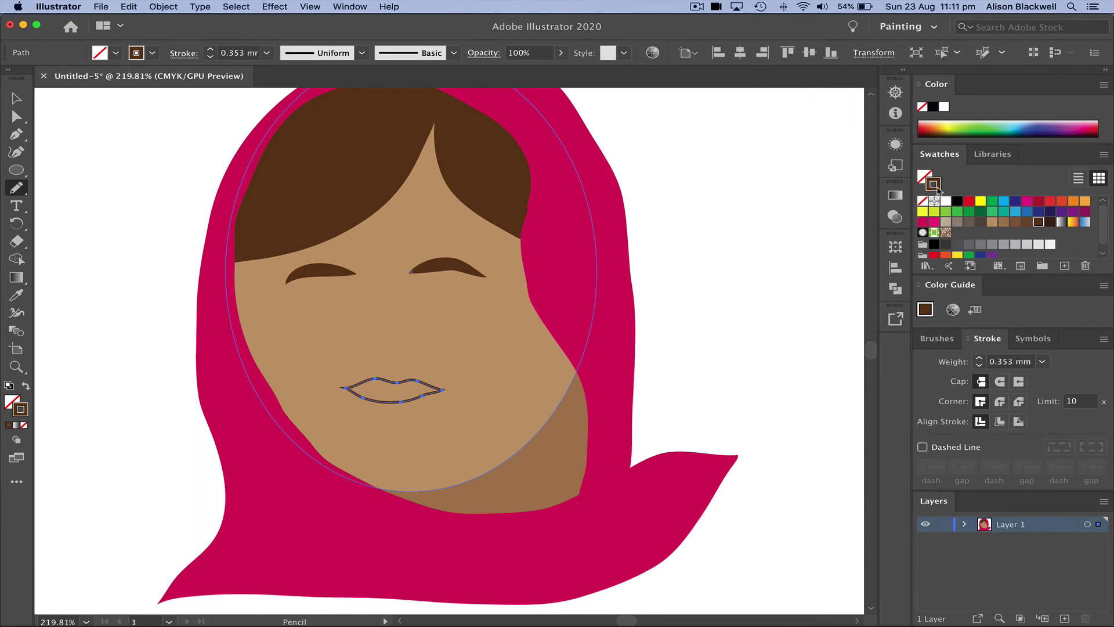
pyautogui.click(923, 201)
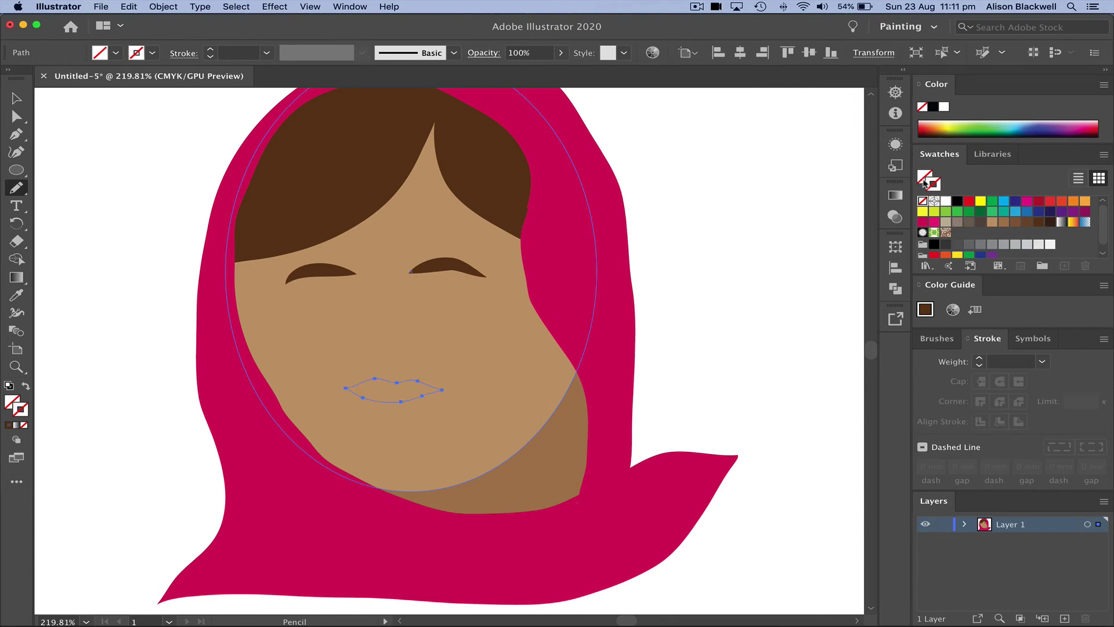
pyautogui.click(1002, 224)
# - Deselect the lips and zoom out so the whole face is visible
pyautogui.click(16, 98)
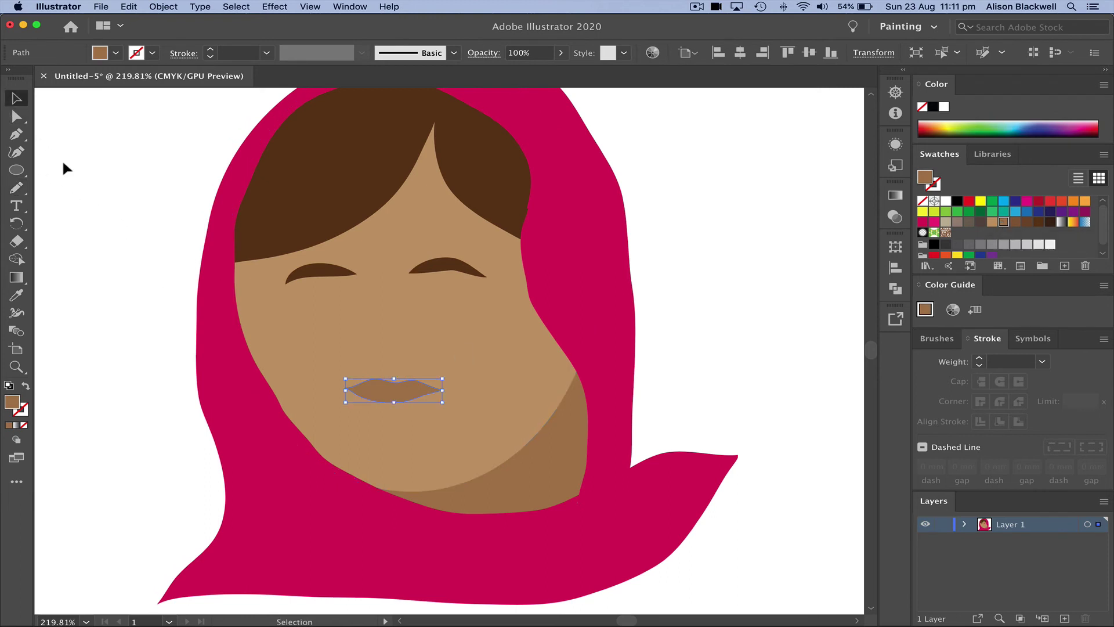
pyautogui.click(78, 180)
pyautogui.press('super+minus')
pyautogui.moveTo(223, 287); pyautogui.dragTo(333, 294)
pyautogui.moveTo(472, 345); pyautogui.dragTo(373, 324)
# - Trace a 1 mm CMYK Yellow line along the headscarf's inner edge, then deselect it
pyautogui.click(16, 187)
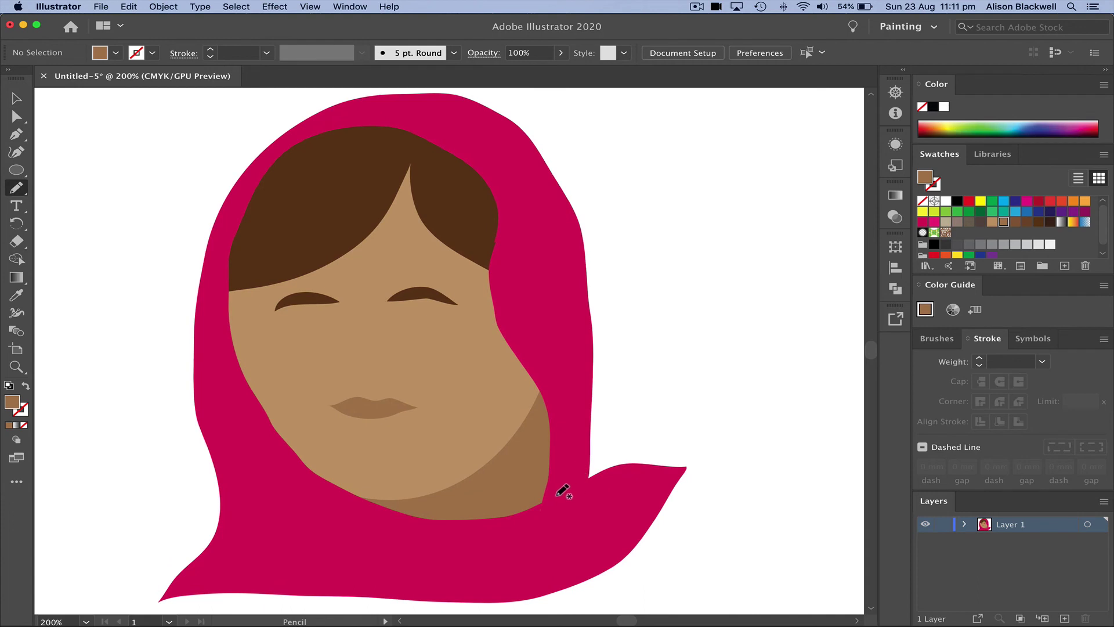
pyautogui.moveTo(557, 496)
pyautogui.mouseDown()
pyautogui.moveTo(554, 405)
pyautogui.moveTo(505, 310)
pyautogui.moveTo(516, 234)
pyautogui.moveTo(494, 171)
pyautogui.moveTo(416, 125)
pyautogui.moveTo(308, 135)
pyautogui.moveTo(267, 182)
pyautogui.moveTo(221, 325)
pyautogui.moveTo(229, 379)
pyautogui.moveTo(275, 447)
pyautogui.moveTo(324, 491)
pyautogui.moveTo(448, 523)
pyautogui.moveTo(521, 524)
pyautogui.moveTo(577, 511)
pyautogui.moveTo(637, 466)
pyautogui.mouseUp()
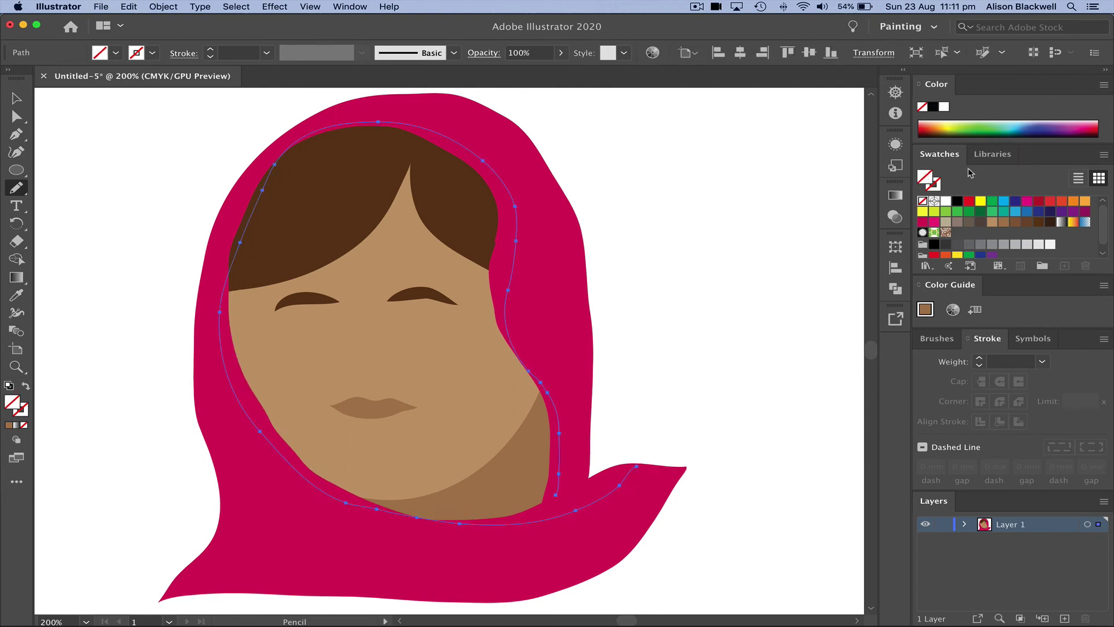
pyautogui.click(980, 201)
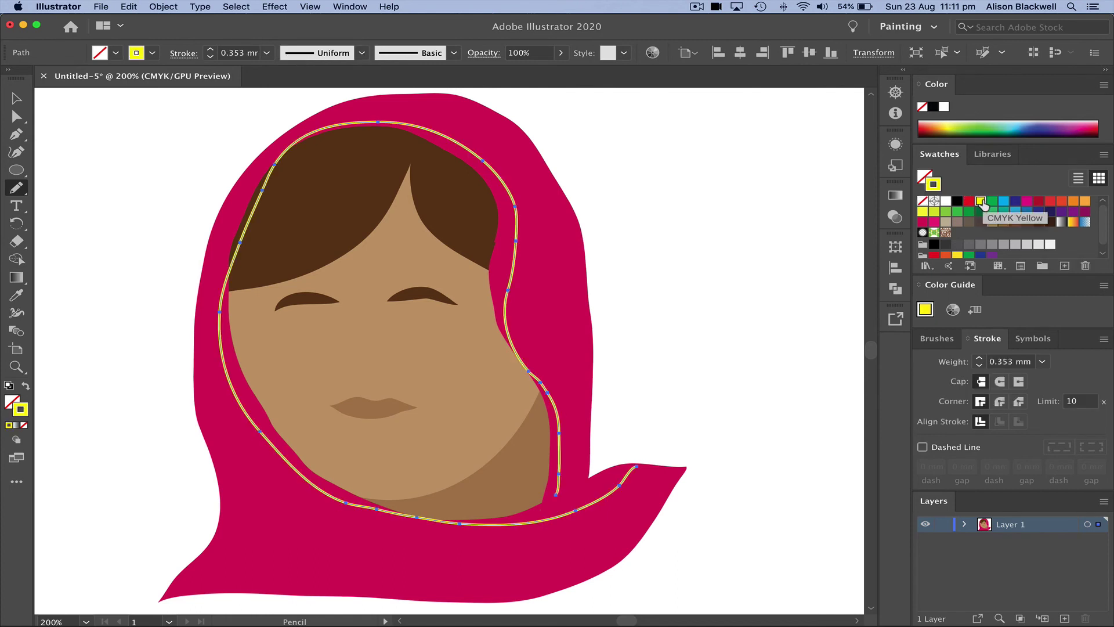
pyautogui.click(980, 359)
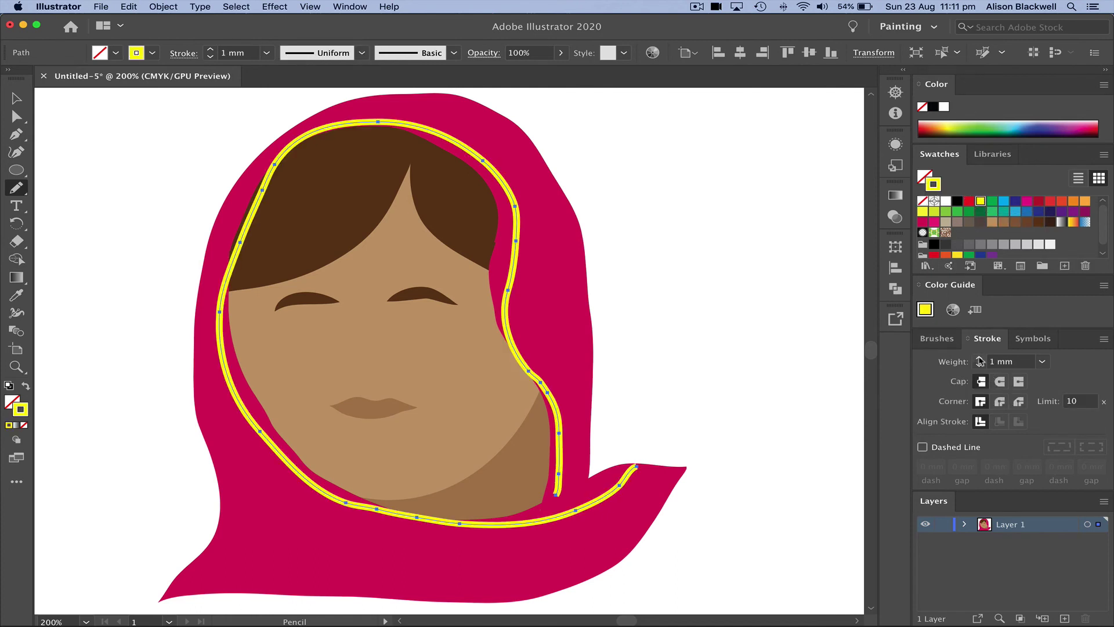
pyautogui.click(16, 99)
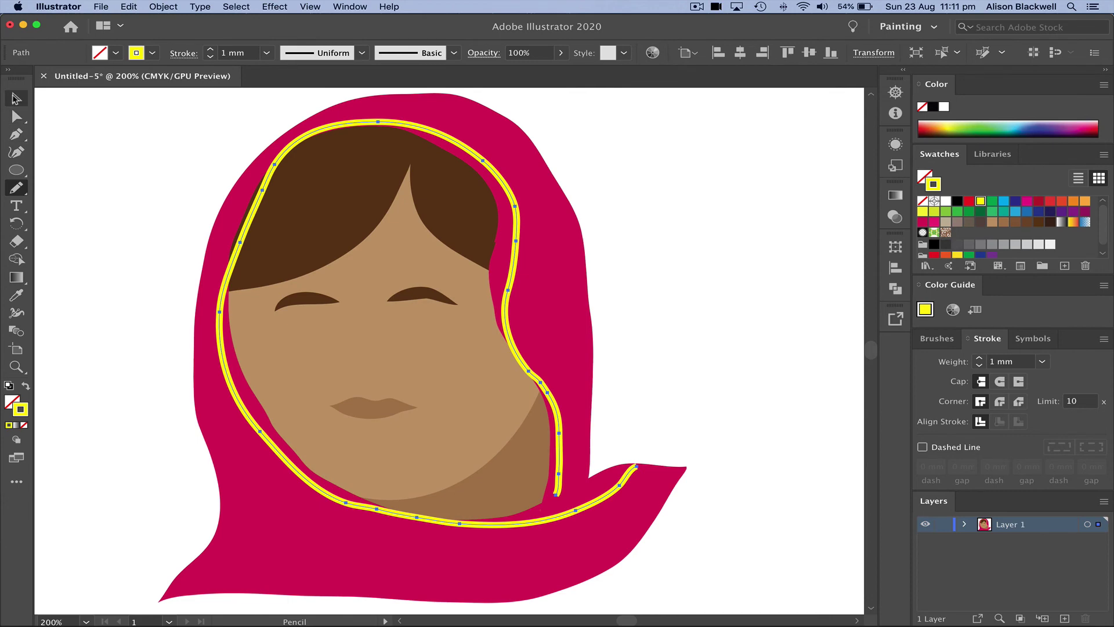
pyautogui.click(167, 194)
# - Make the face ellipse slightly narrower by dragging its side handle inward
pyautogui.scroll(-2, 366, 273)
pyautogui.hscroll(3, 577, 348)
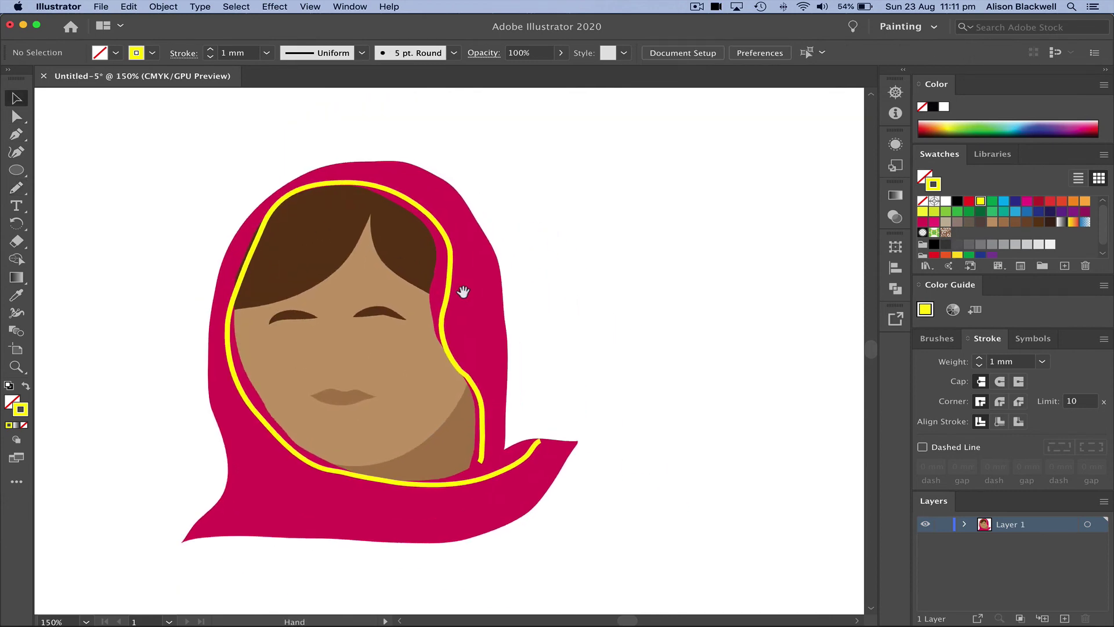
pyautogui.hscroll(3, 539, 296)
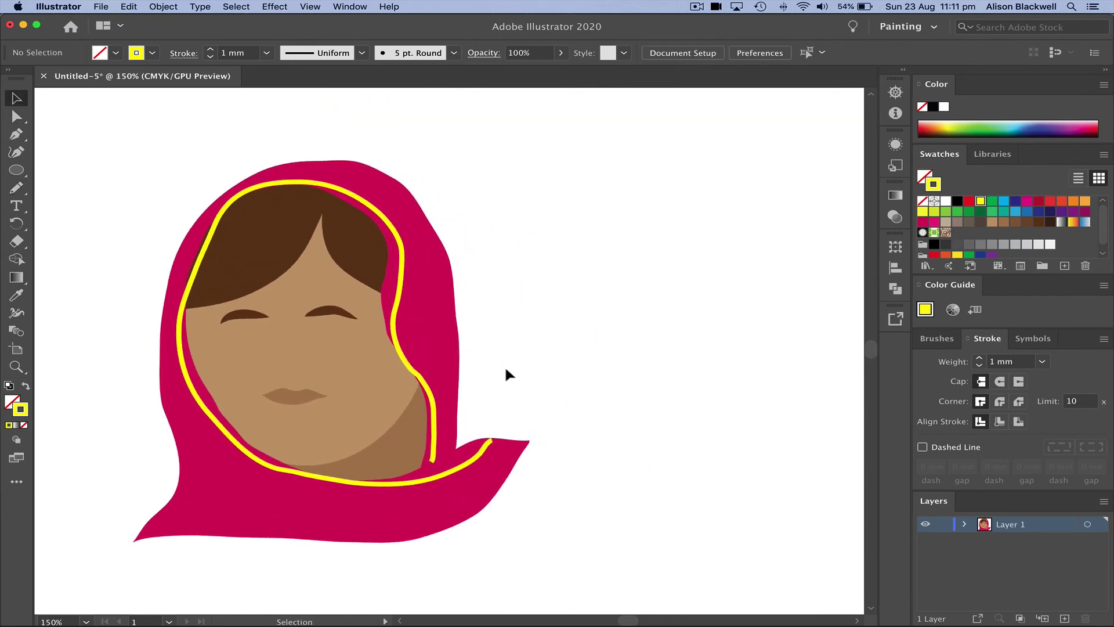
pyautogui.click(371, 427)
pyautogui.moveTo(433, 464)
pyautogui.mouseDown()
pyautogui.moveTo(428, 384)
pyautogui.moveTo(417, 466)
pyautogui.mouseUp()
pyautogui.click(481, 285)
pyautogui.click(16, 206)
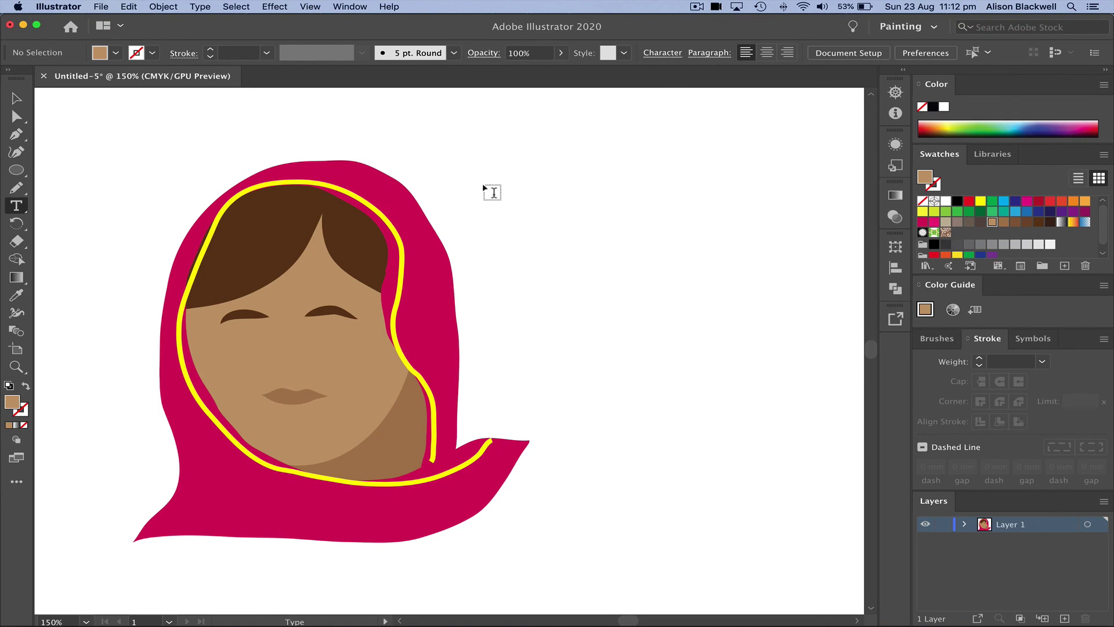
# - Paste "One child, one teacher, one book, one pen can change the world." into a text box right of the face
pyautogui.moveTo(483, 184); pyautogui.dragTo(802, 423)
pyautogui.write('One child, one teacher, one book, one pen can change the world.')
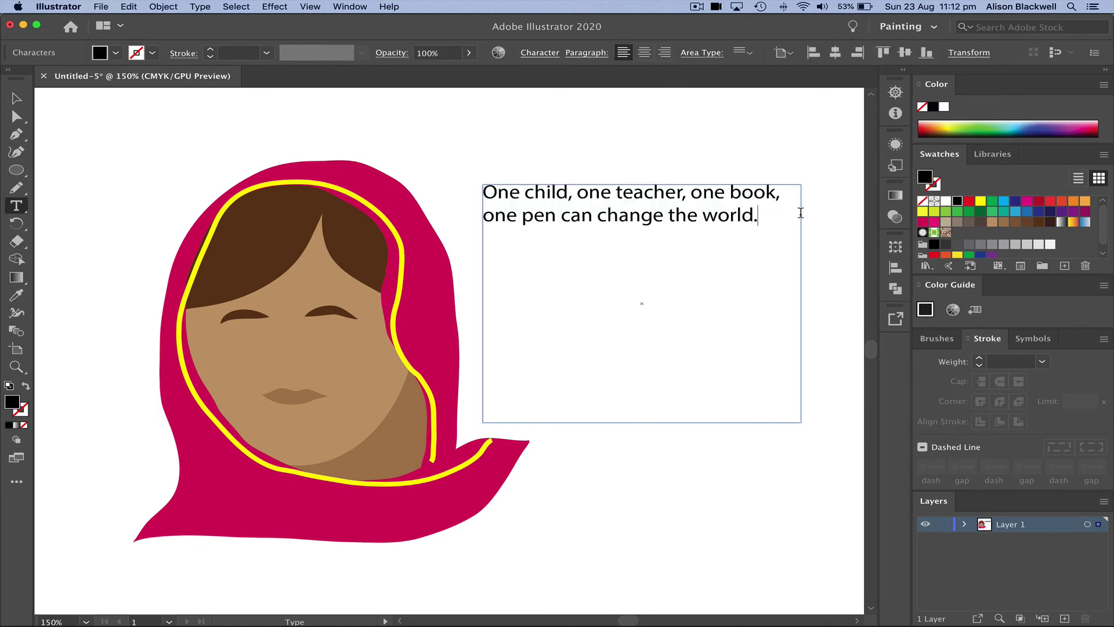
pyautogui.moveTo(769, 218); pyautogui.dragTo(482, 170)
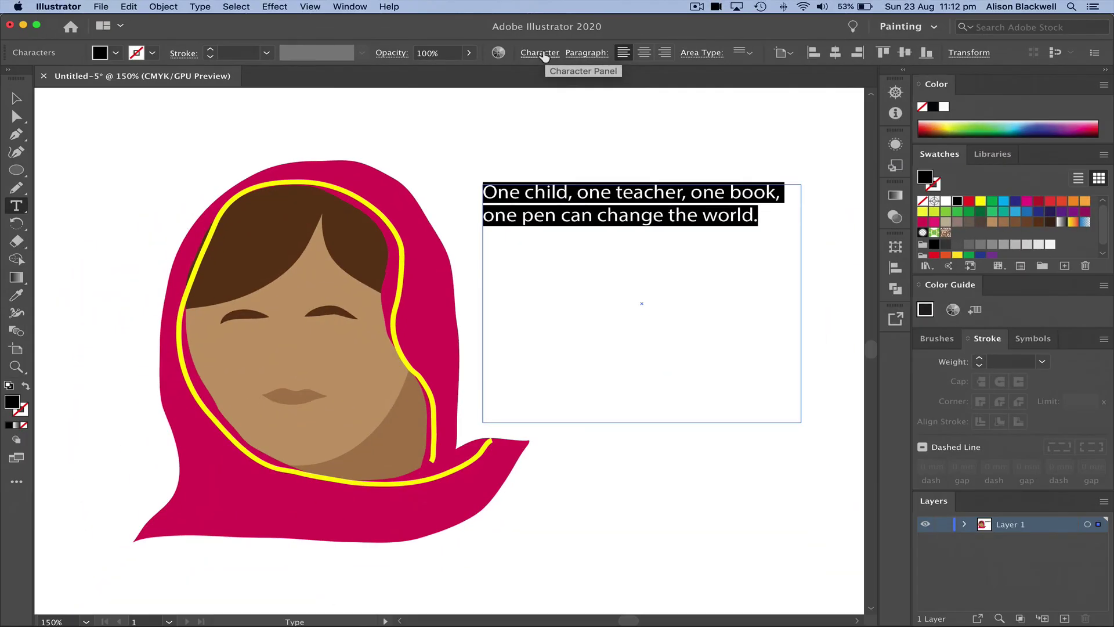
# - Set the quote's font size to 24 pt so it wraps over five lines, then deselect
pyautogui.click(549, 68)
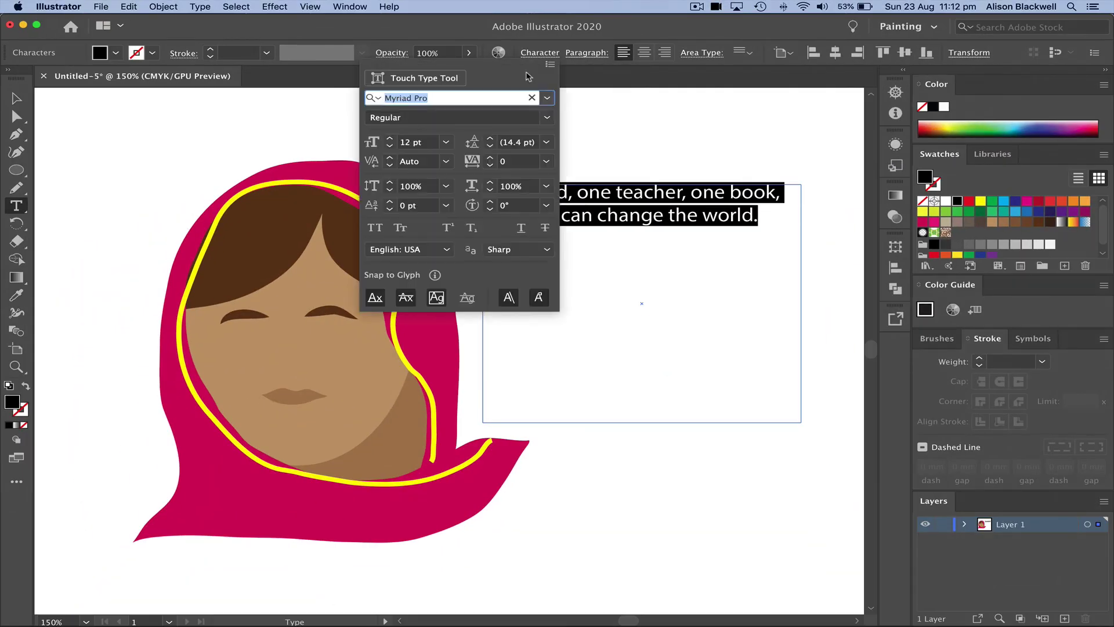
pyautogui.click(445, 143)
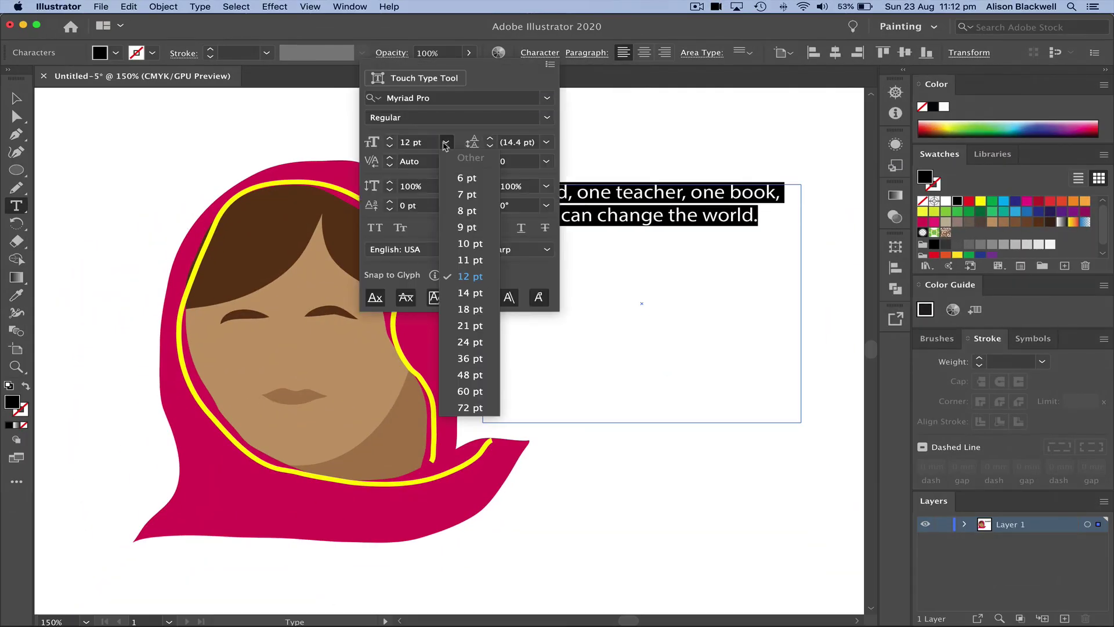
pyautogui.click(475, 343)
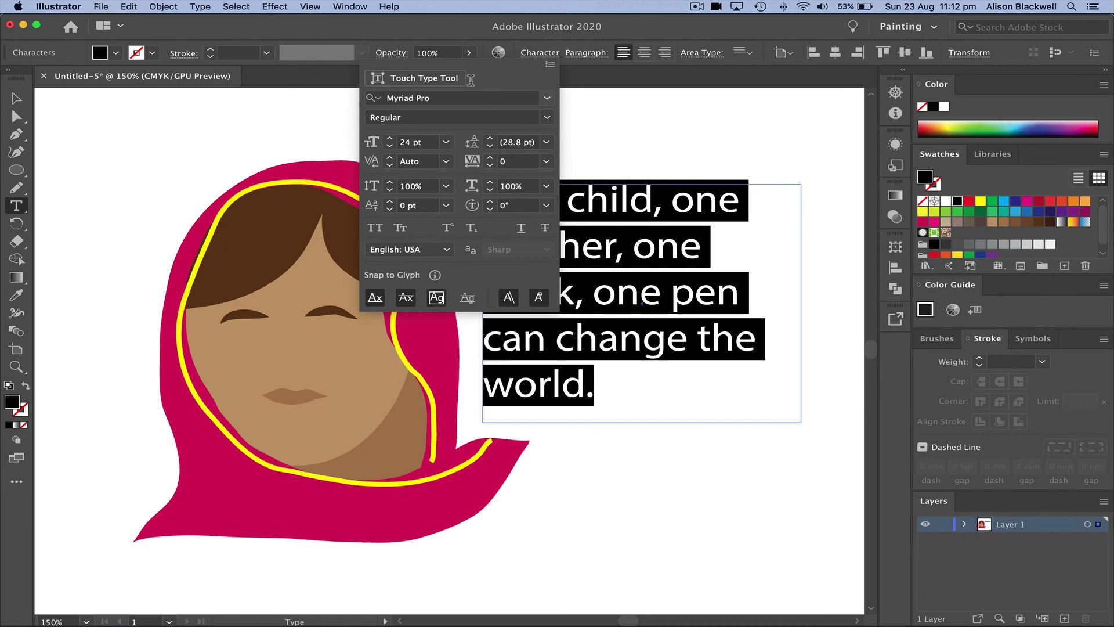
pyautogui.click(516, 52)
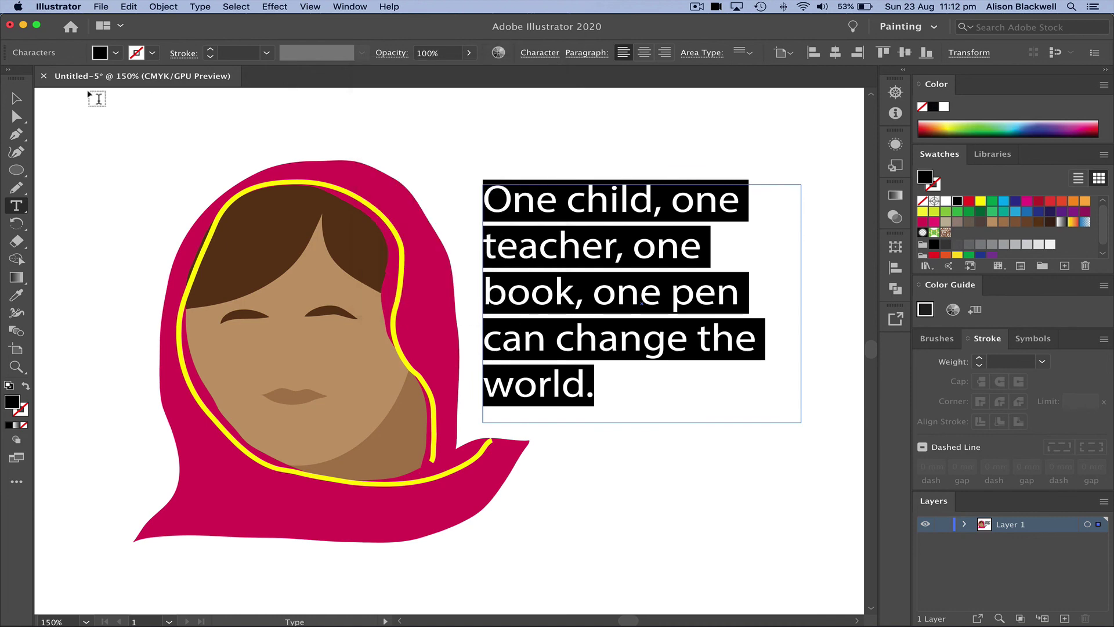
pyautogui.click(16, 98)
pyautogui.click(471, 120)
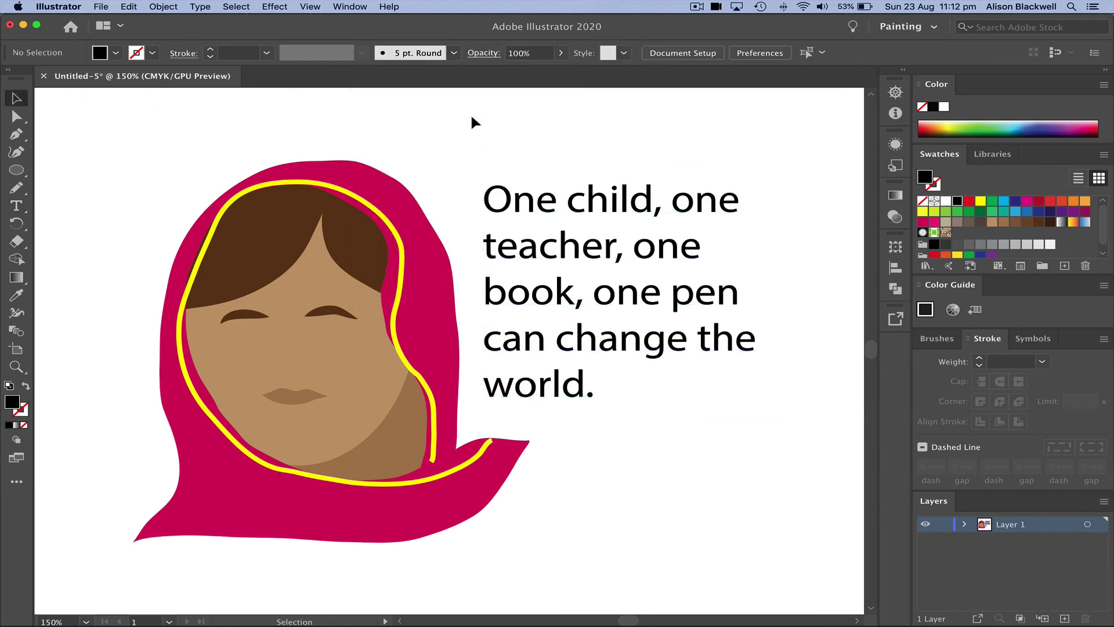